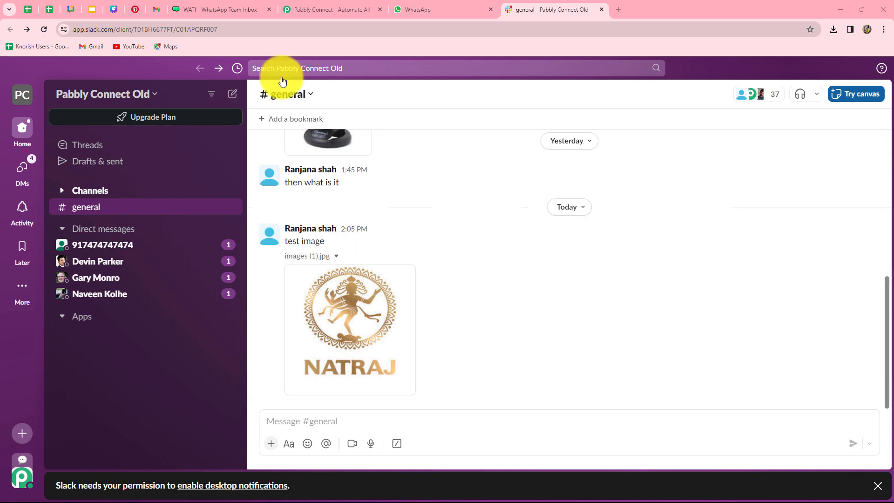
# Switch from Slack to the WATI tab listing the slack_message, slack_file and new_slack_message templates.
pyautogui.click(210, 6)
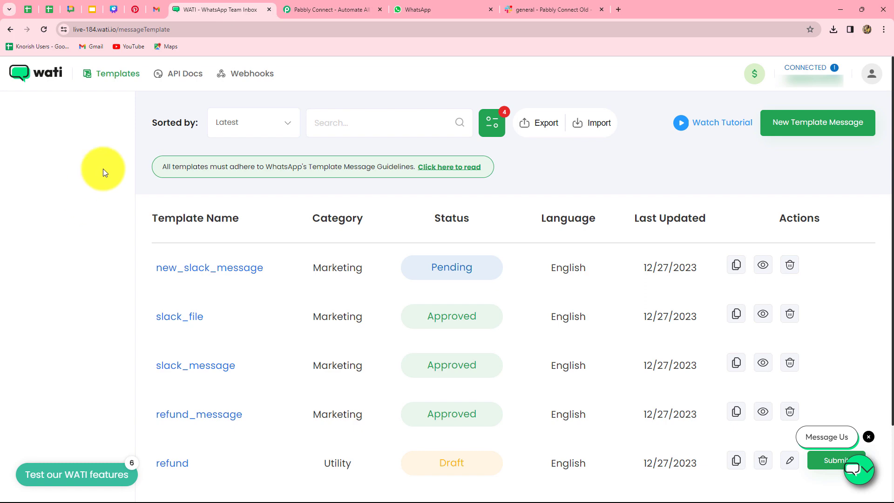
# Switch from WATI to the Pabbly Connect homepage tab.
pyautogui.click(292, 8)
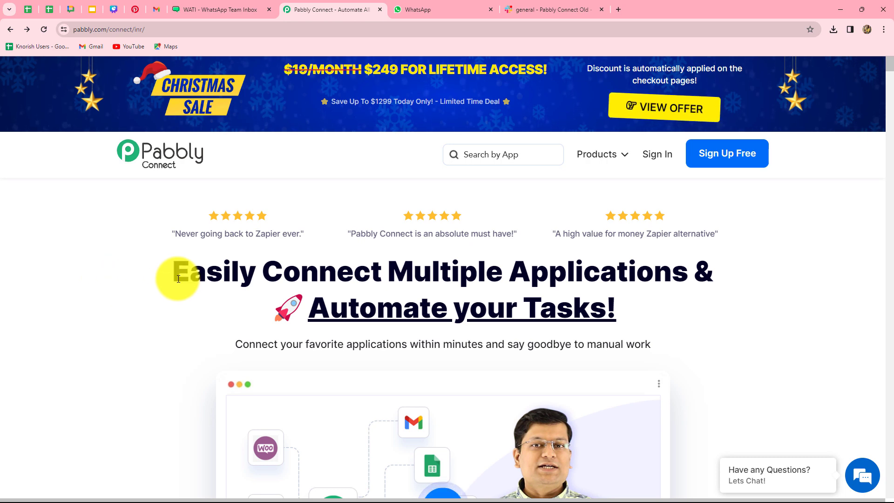
# Sign in to Pabbly and choose Access Now for Pabbly Connect on the All Apps page.
pyautogui.moveTo(175, 278); pyautogui.dragTo(694, 334)
pyautogui.click(725, 323)
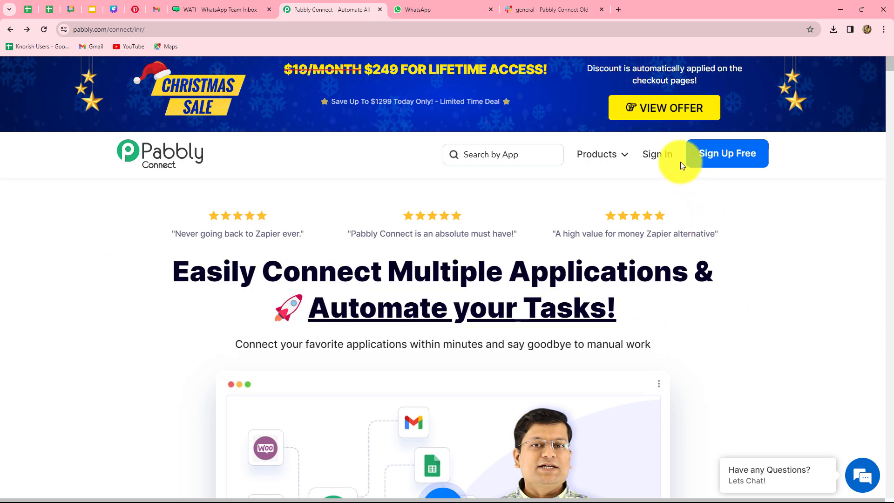
pyautogui.click(661, 156)
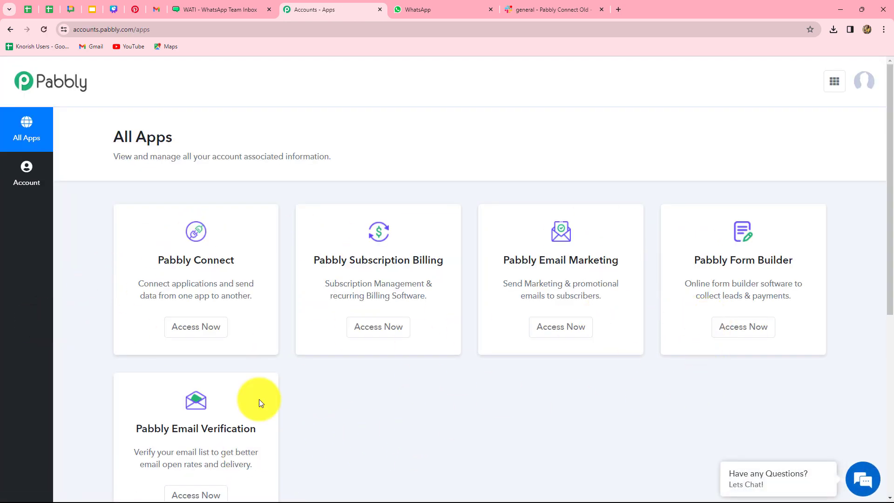
pyautogui.click(210, 330)
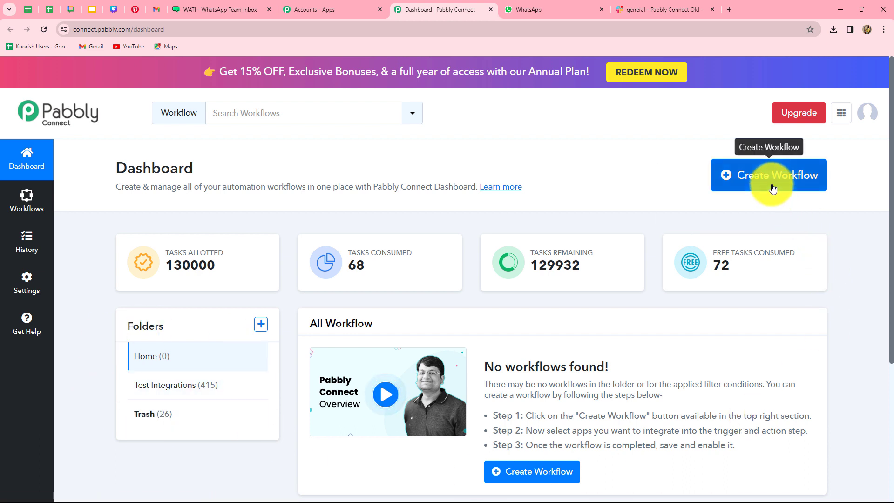
# Create the workflow 'Set-Up WhatsApp Notifications for File Uploads on Slack Channel' in Test Integrations.
pyautogui.click(739, 180)
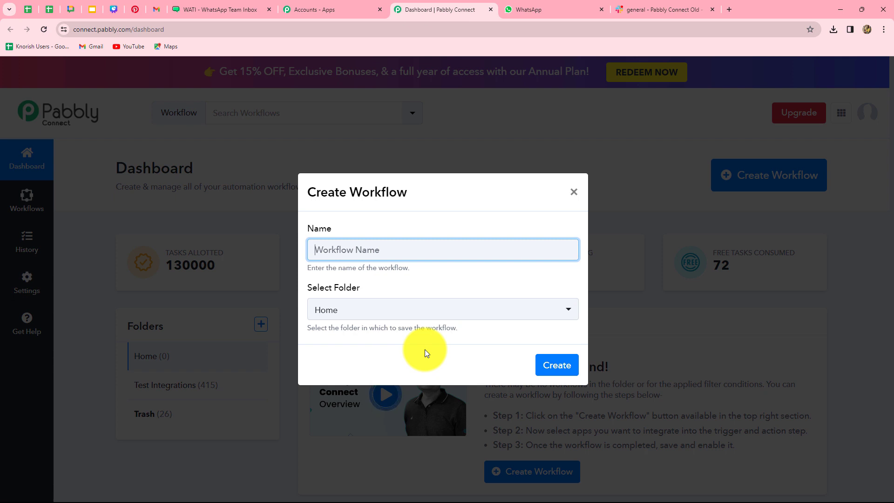
pyautogui.write('Set-Up WhatsApp Notifications for File Uploads on Slack Channel')
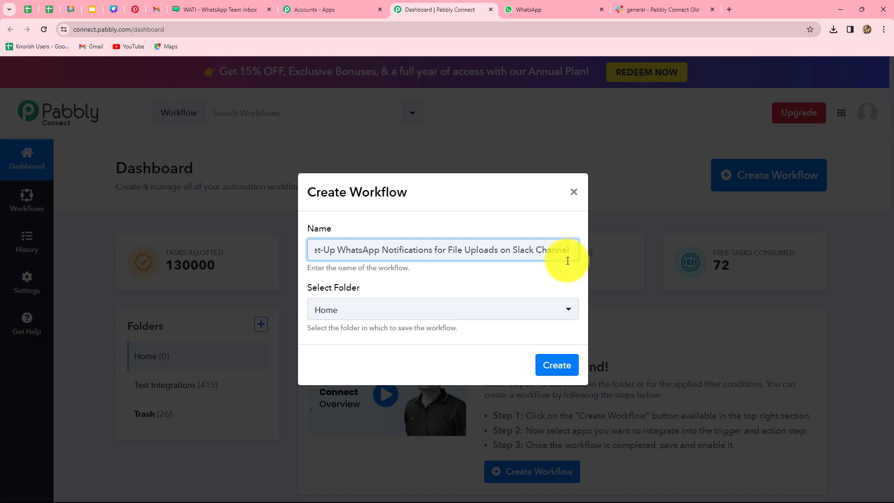
pyautogui.click(419, 309)
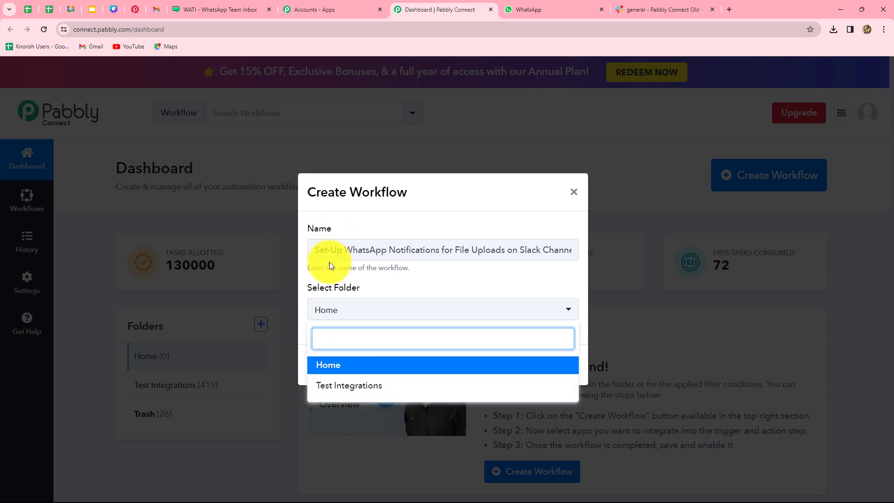
pyautogui.click(354, 386)
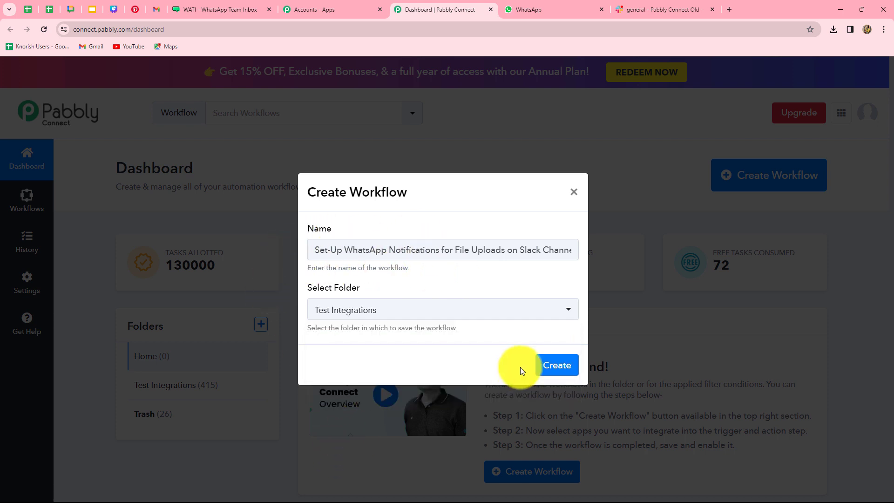
pyautogui.click(548, 365)
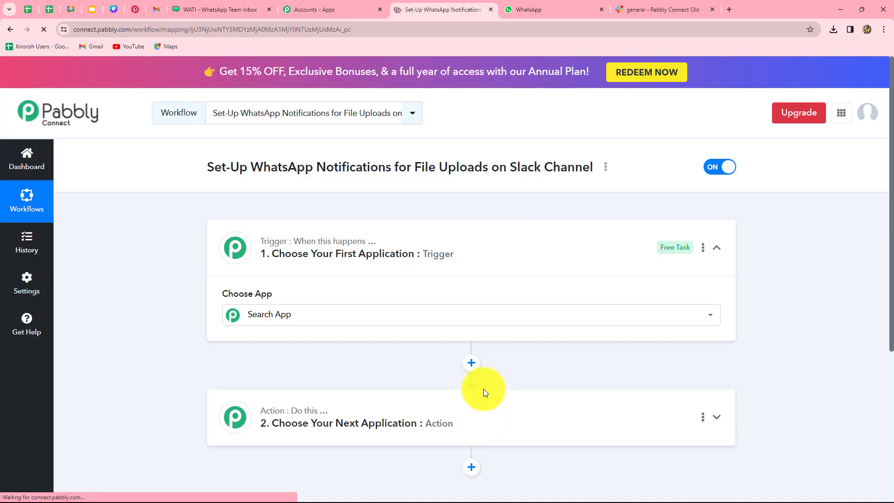
# Search 'Sla' and choose Slack as the workflow's trigger app.
pyautogui.scroll(-4, 139, 308)
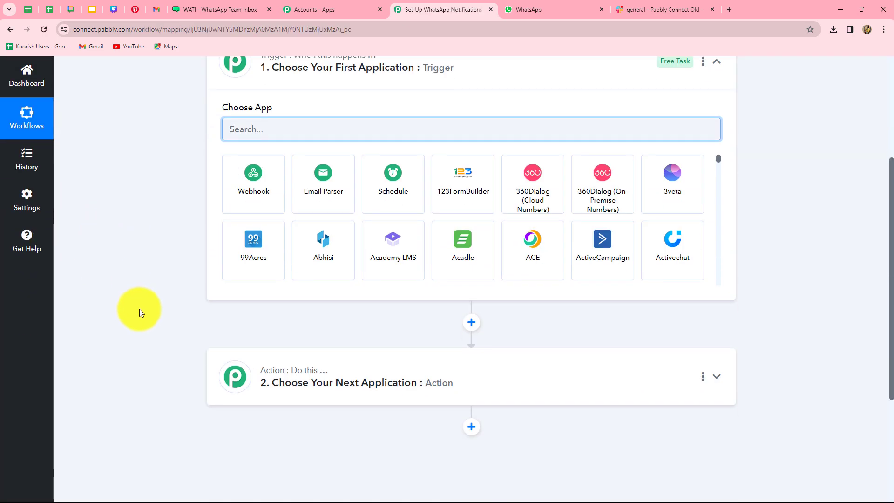
pyautogui.scroll(3, 177, 244)
pyautogui.scroll(-4, 169, 396)
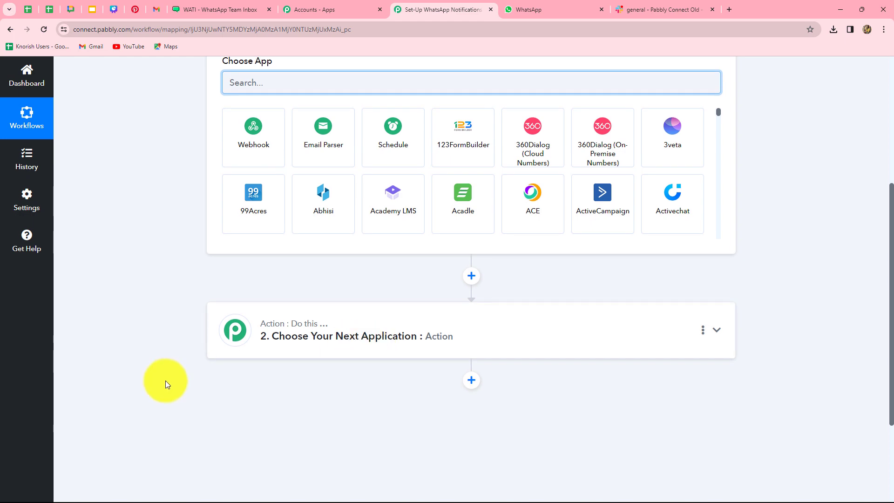
pyautogui.scroll(3, 163, 373)
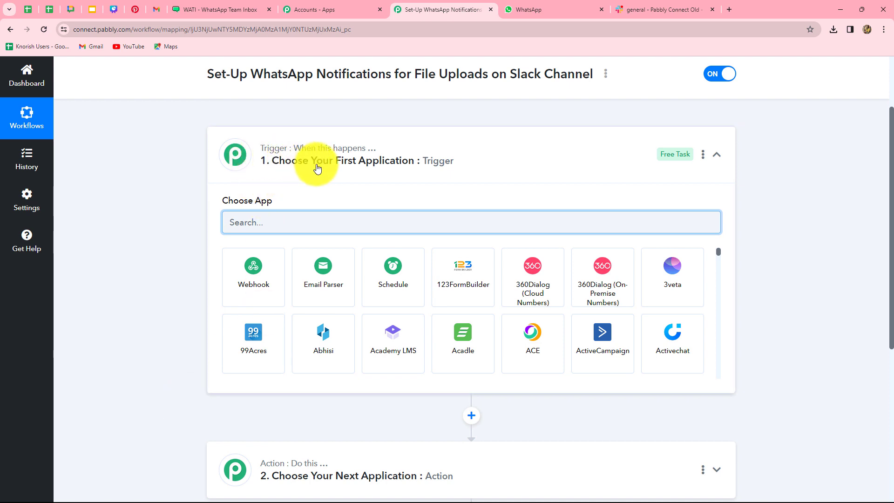
pyautogui.scroll(-2, 258, 386)
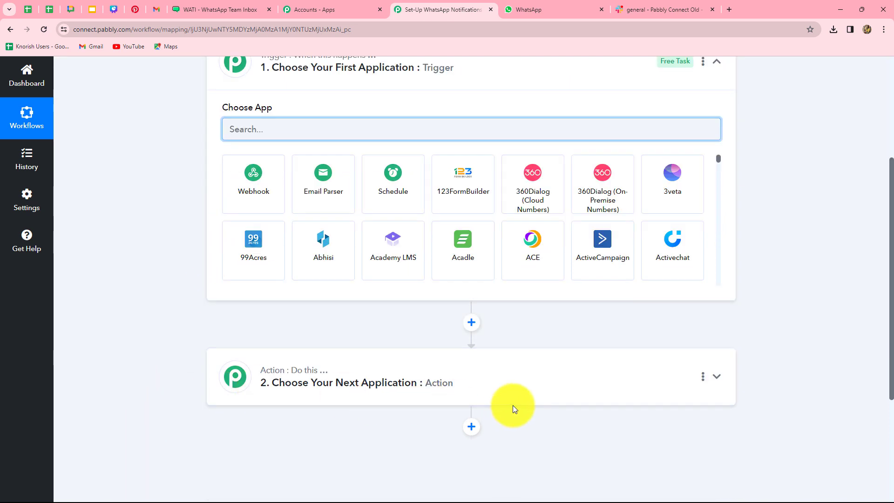
pyautogui.scroll(1, 514, 415)
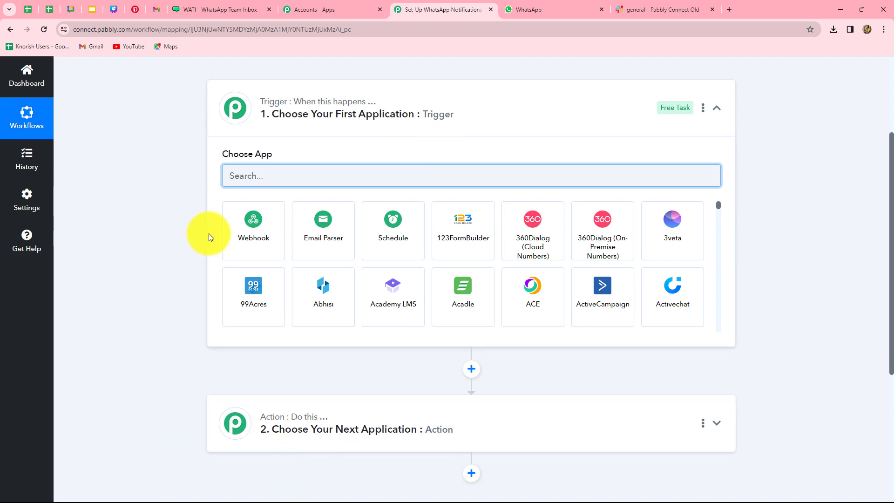
pyautogui.moveTo(274, 103)
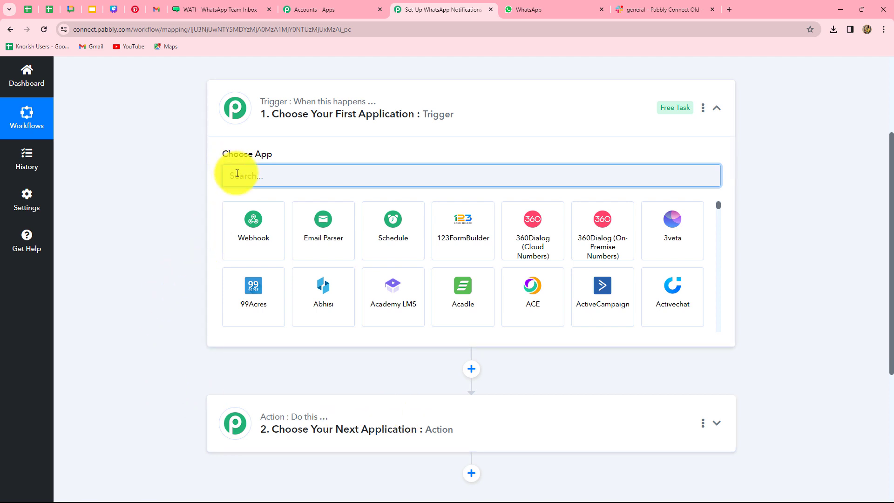
pyautogui.click(298, 180)
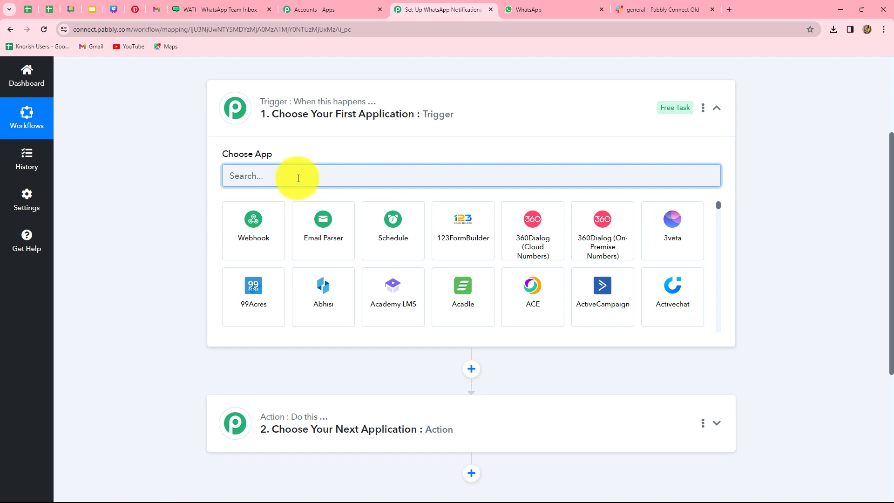
pyautogui.write('Slac')
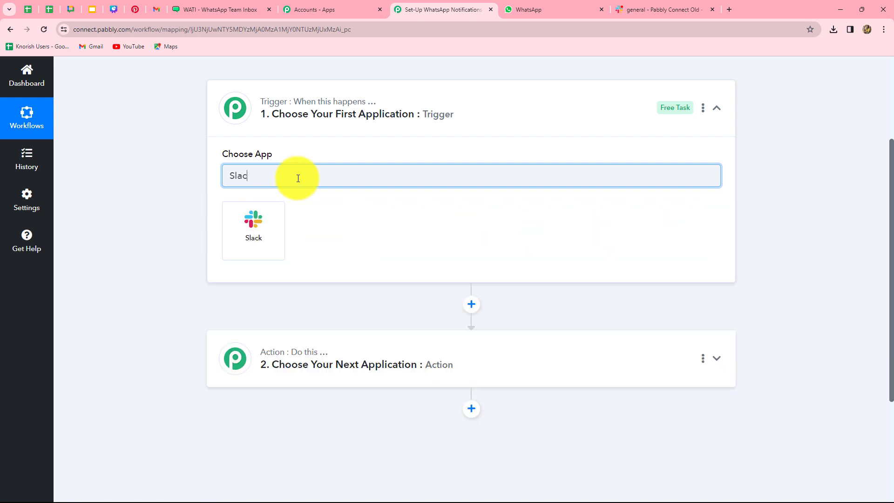
pyautogui.click(277, 243)
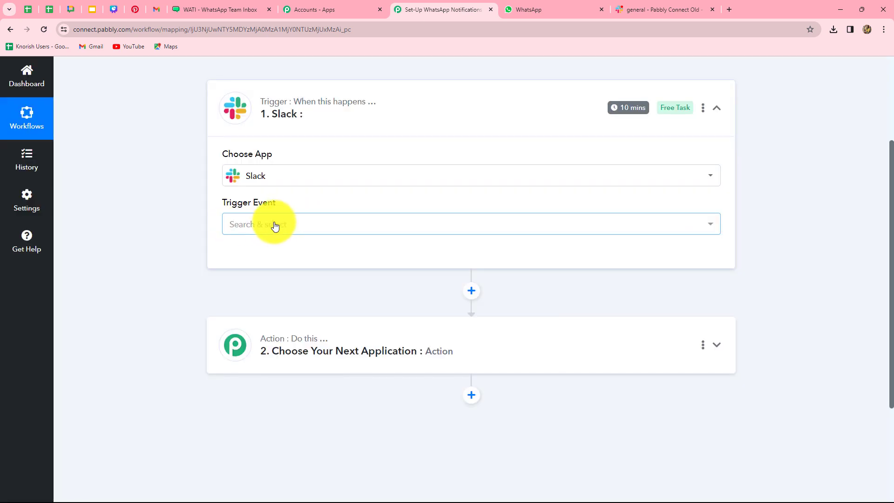
# Set New Message as the Slack trigger event and start connecting an account.
pyautogui.click(274, 226)
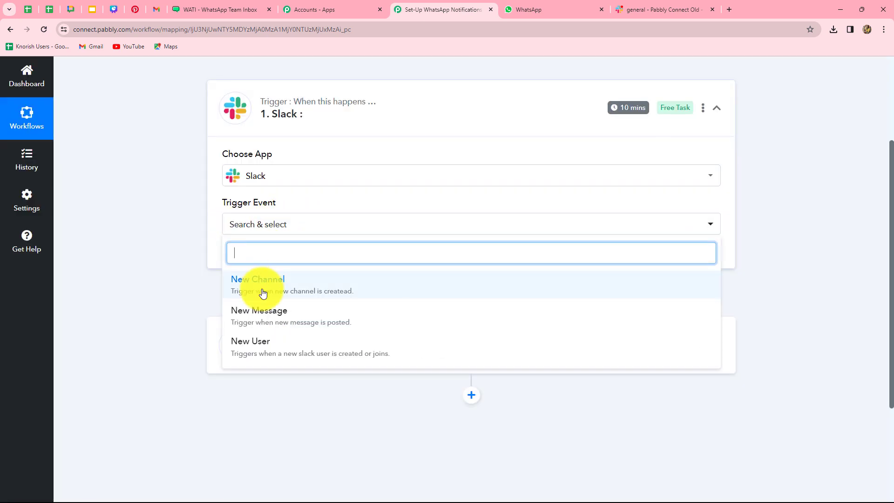
pyautogui.click(286, 322)
pyautogui.click(247, 263)
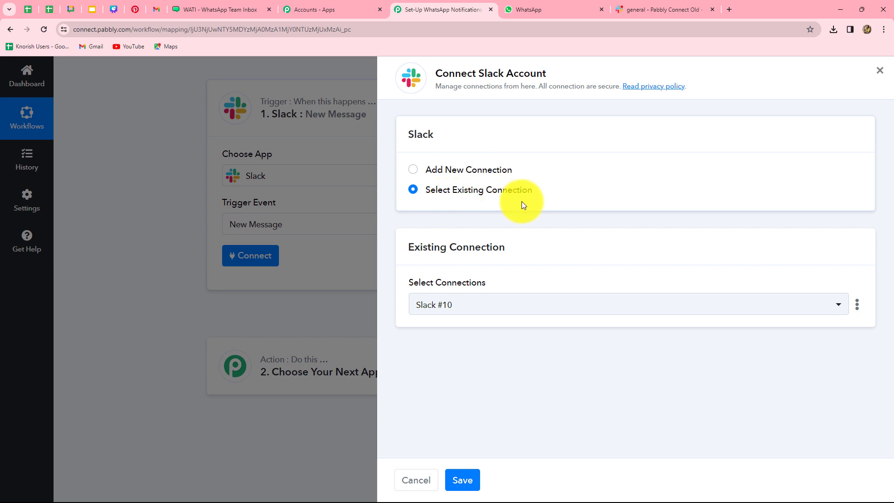
# Add a new Slack connection with token type 'user' and allow Pabbly access to the workspace.
pyautogui.click(413, 171)
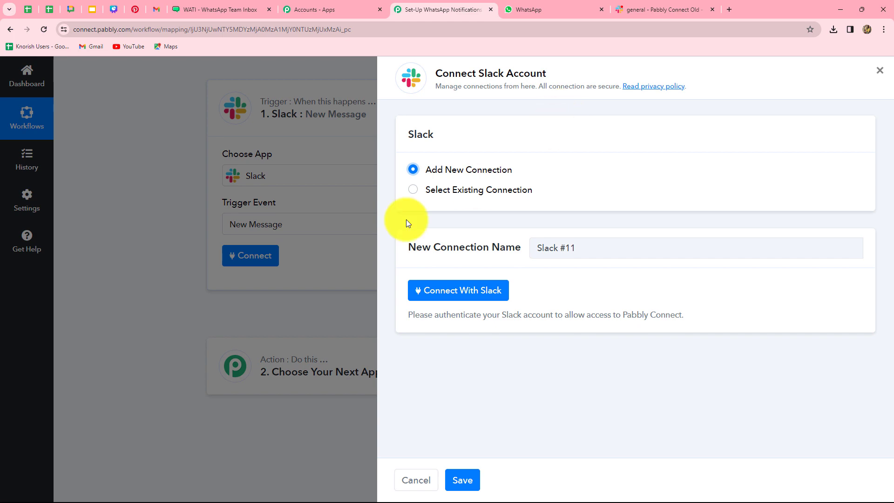
pyautogui.click(456, 286)
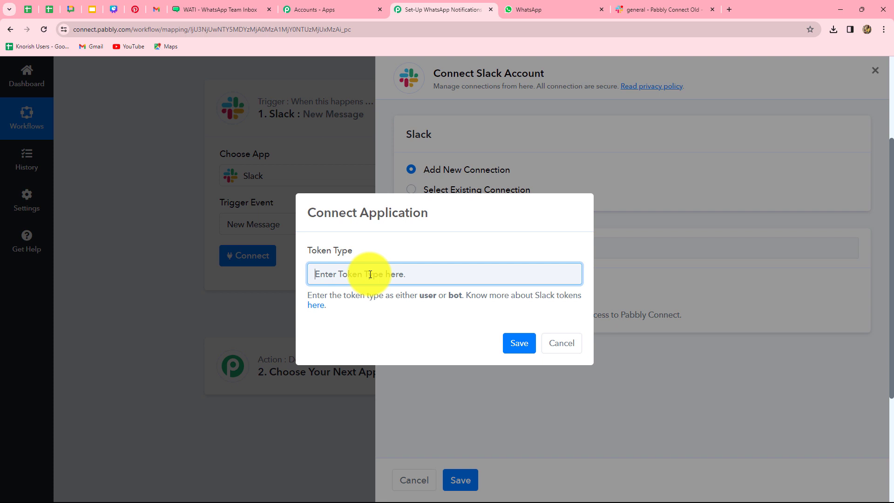
pyautogui.write('user')
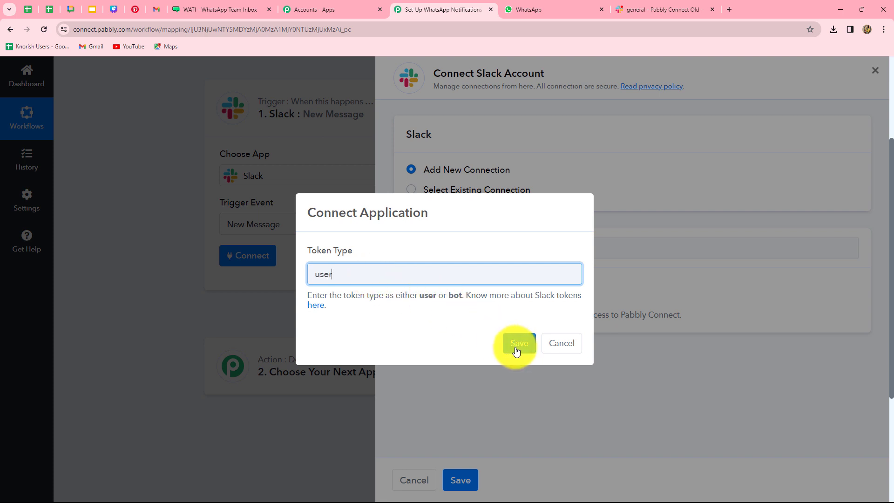
pyautogui.click(516, 350)
pyautogui.click(458, 290)
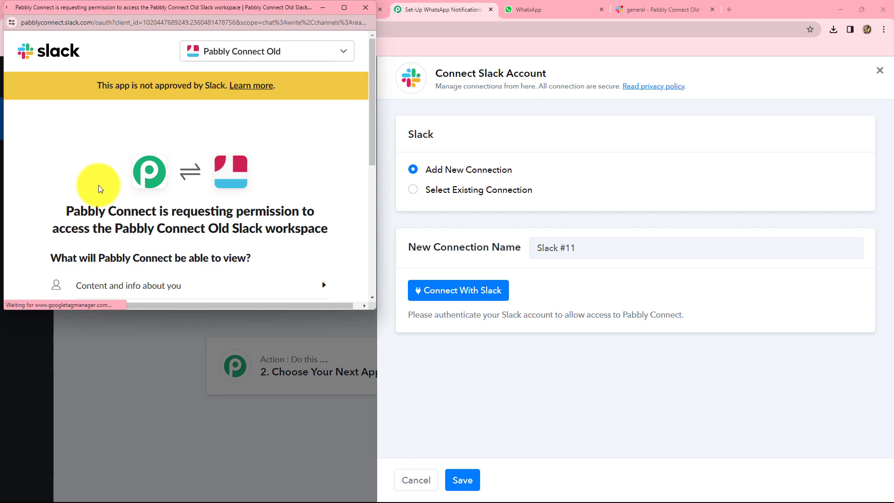
pyautogui.scroll(-4, 99, 186)
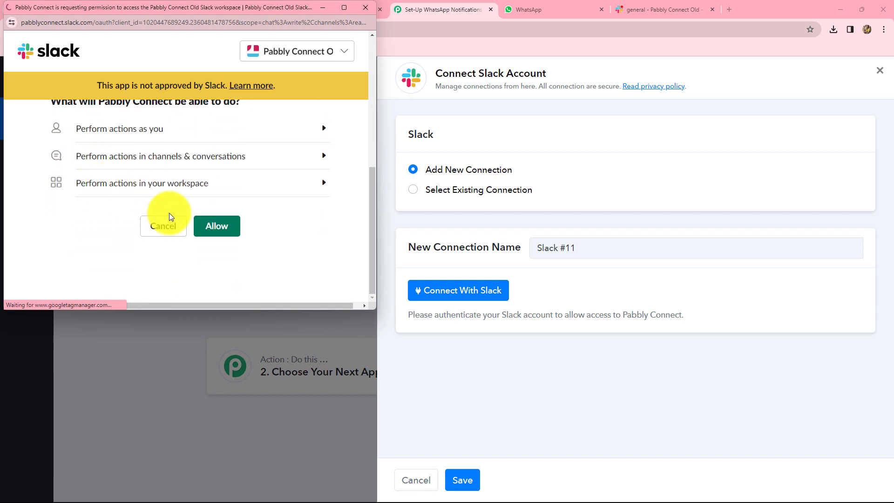
pyautogui.click(208, 228)
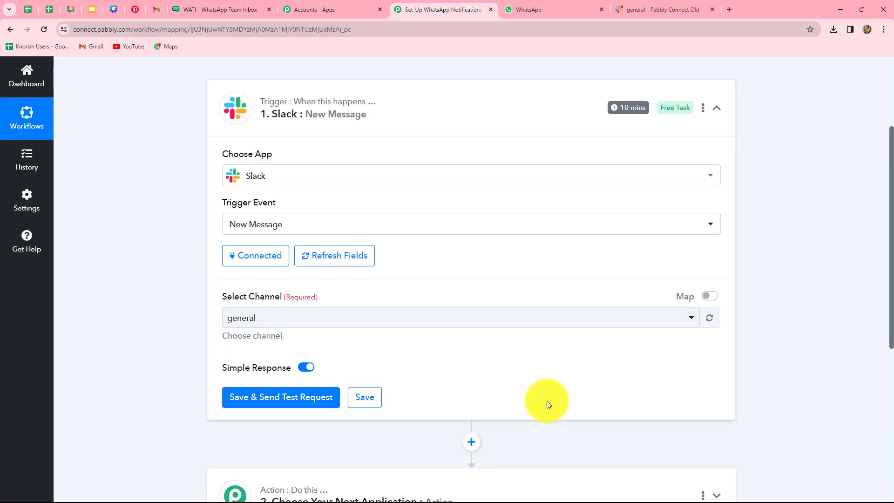
# Keep general as the channel in the Slack trigger's Select Channel dropdown.
pyautogui.click(294, 320)
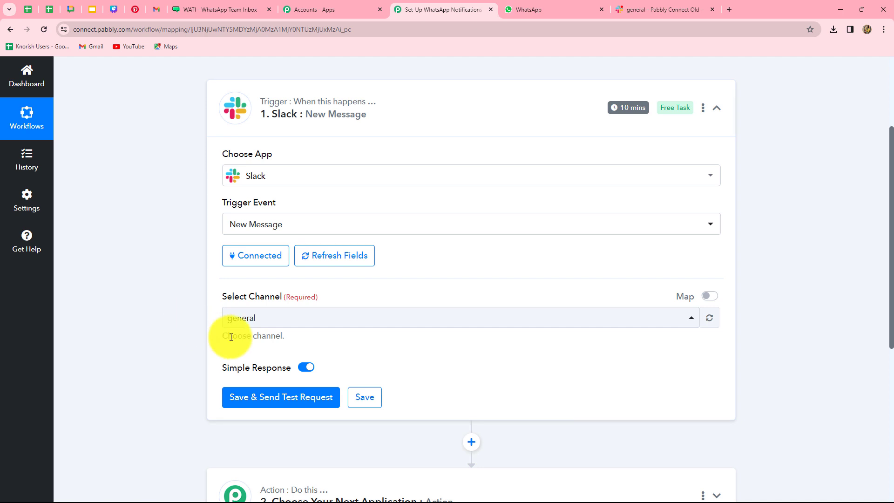
pyautogui.click(260, 320)
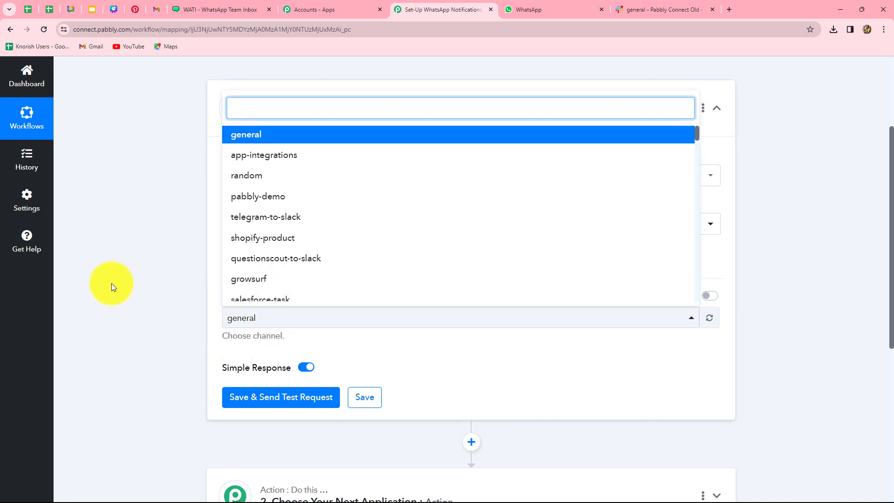
pyautogui.click(144, 286)
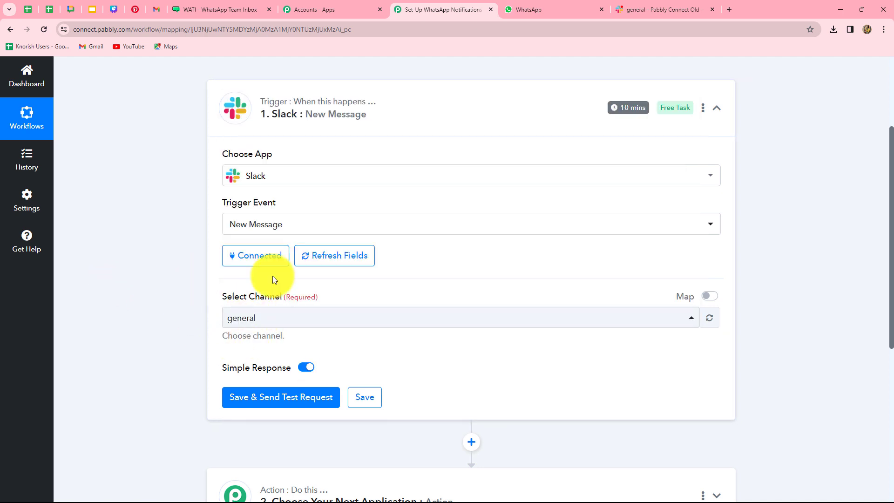
pyautogui.click(248, 320)
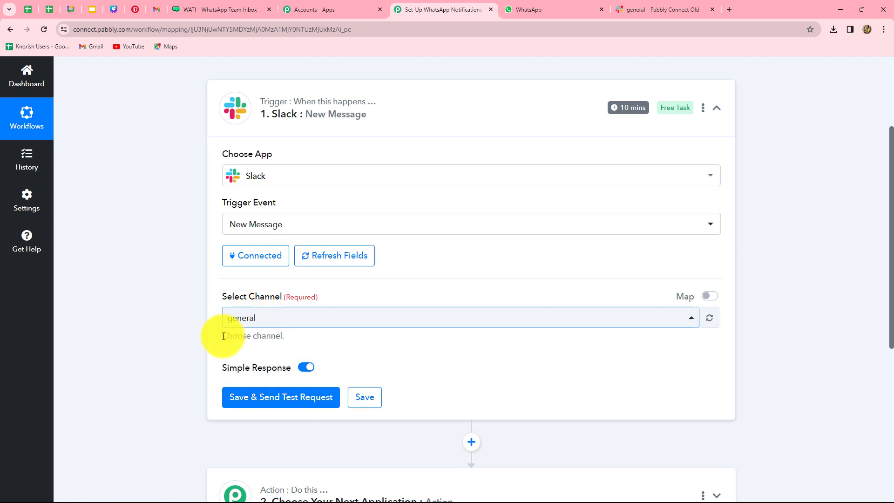
pyautogui.click(268, 316)
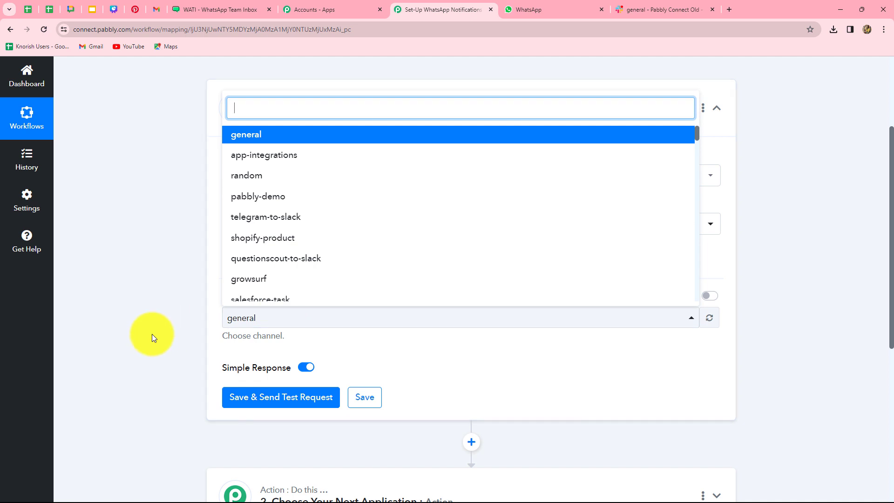
pyautogui.click(145, 351)
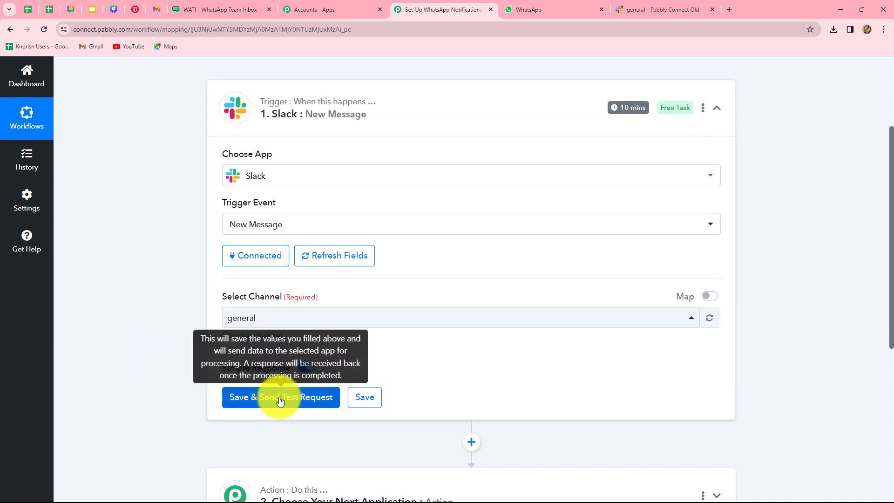
# Save the trigger with a test request, then go to Slack's #general channel tab.
pyautogui.click(305, 406)
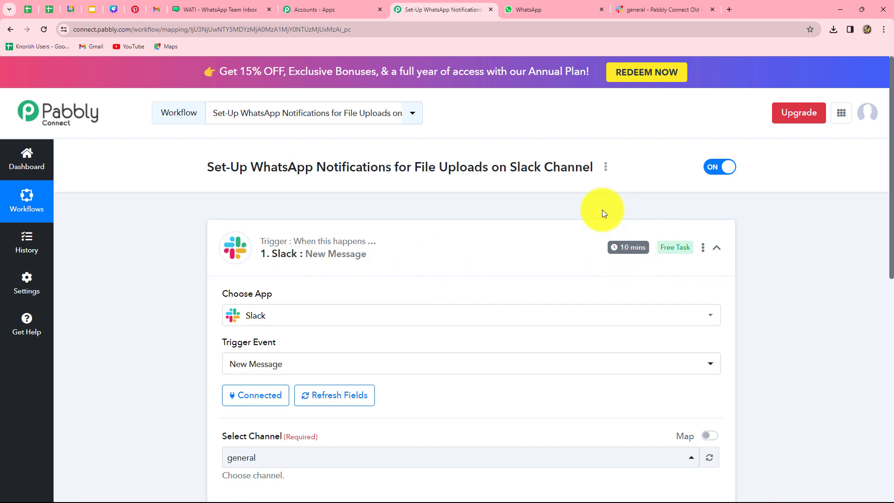
pyautogui.scroll(-4, 605, 268)
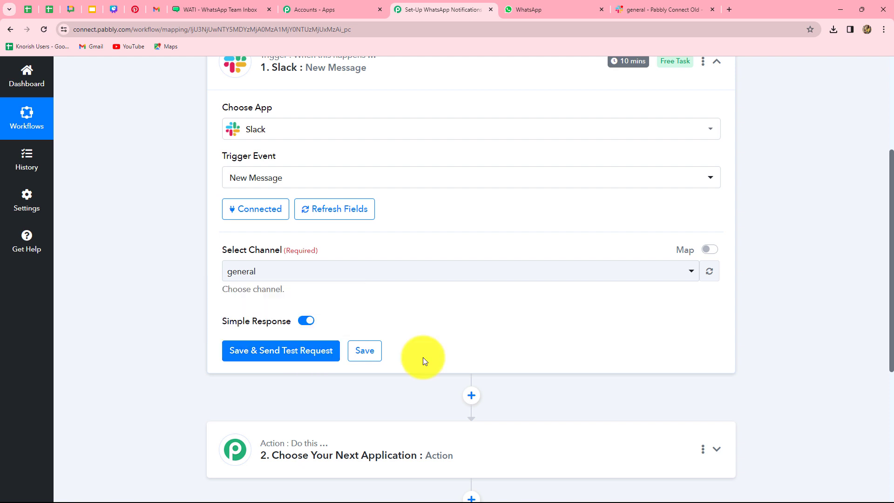
pyautogui.click(642, 8)
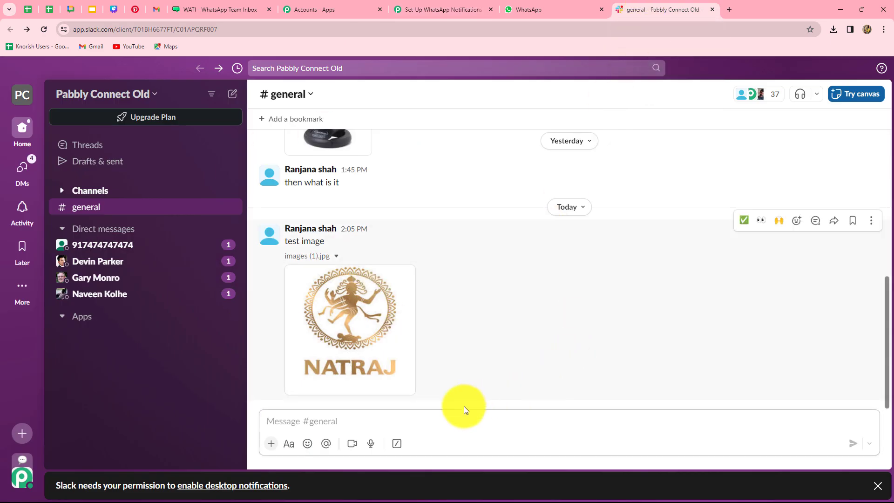
# Post the new-year Community Post message with happy-new-year-2024.jpg in #general, then return to Pabbly.
pyautogui.click(416, 10)
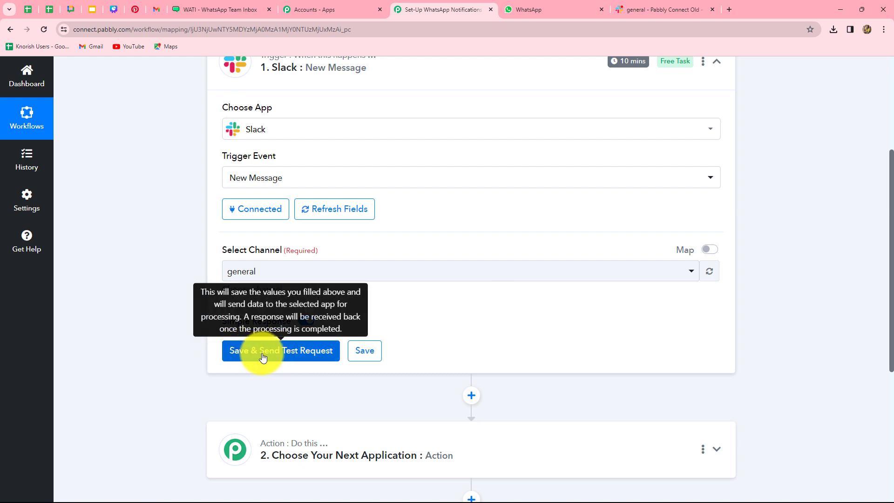
pyautogui.hotkey('alt', 'Tab')
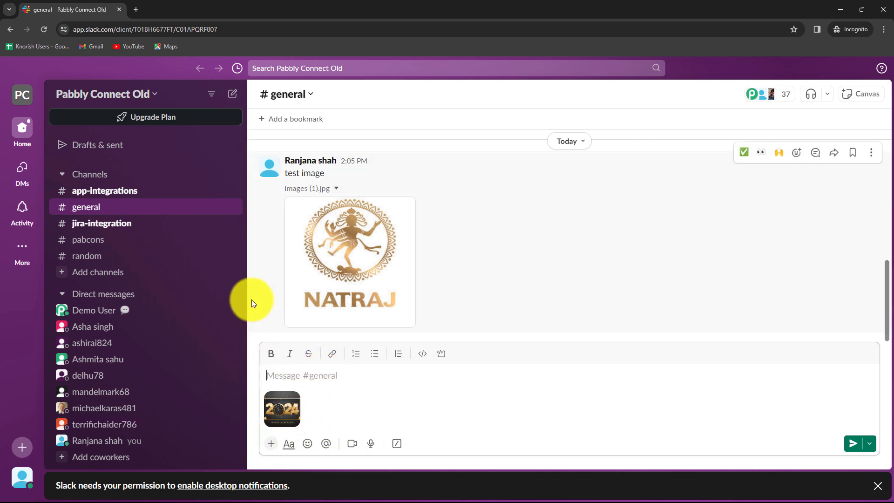
pyautogui.write('This is the image to be posted on new year as Community Post. Please check!')
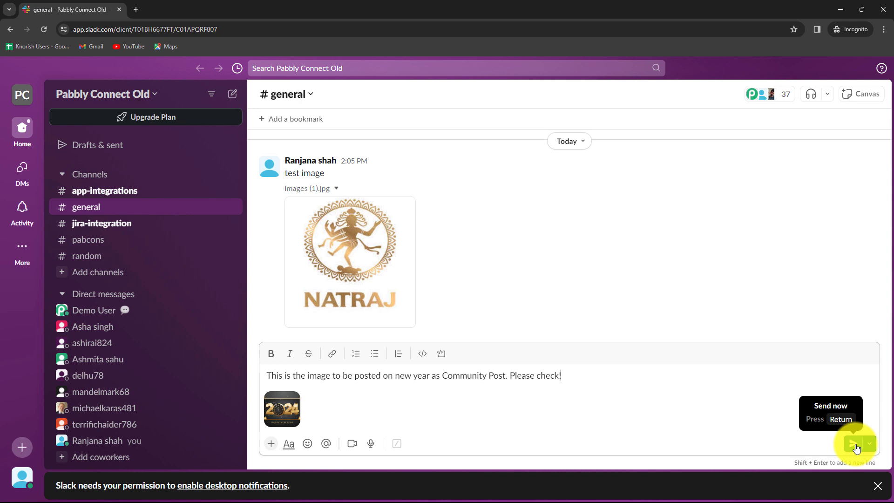
pyautogui.click(856, 447)
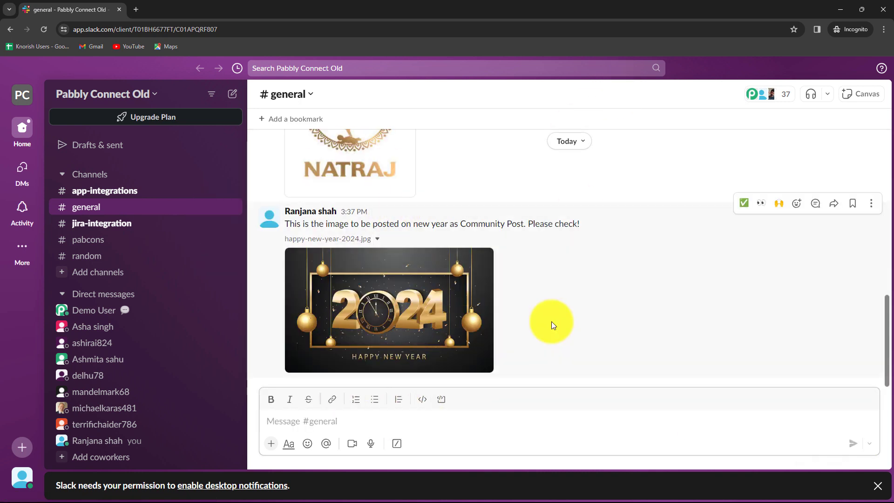
pyautogui.click(840, 12)
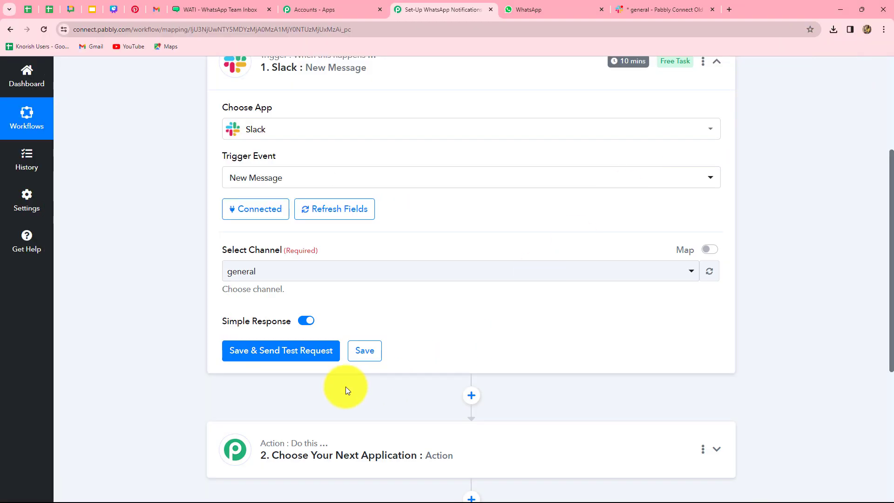
# Send a test request and read the returned message text and happy-new-year-2024.jpg (image/jpeg) details.
pyautogui.click(275, 354)
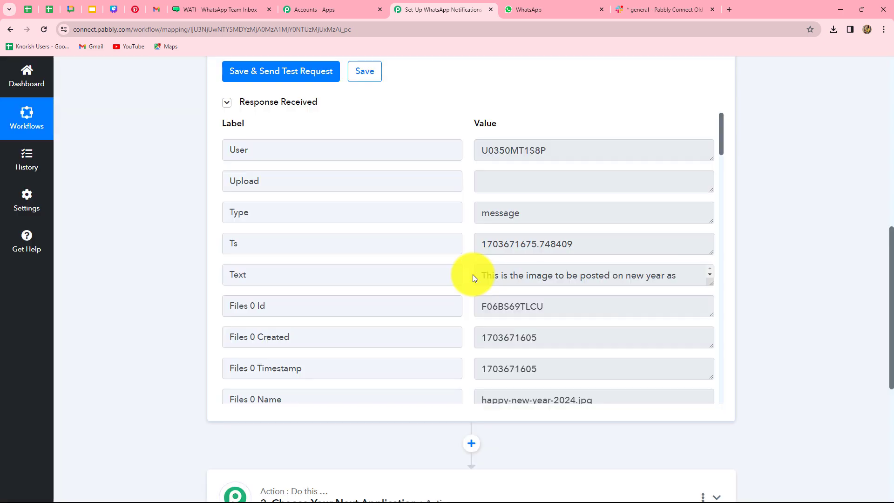
pyautogui.scroll(-5, 579, 255)
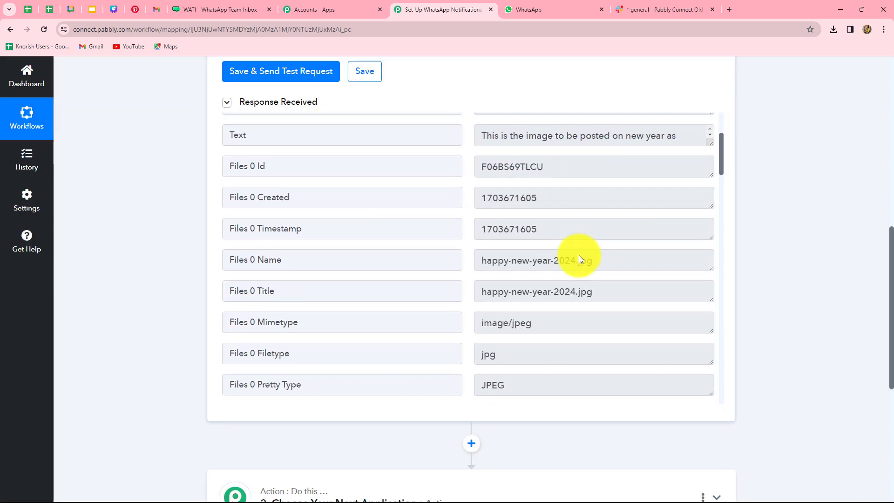
pyautogui.scroll(4, 423, 239)
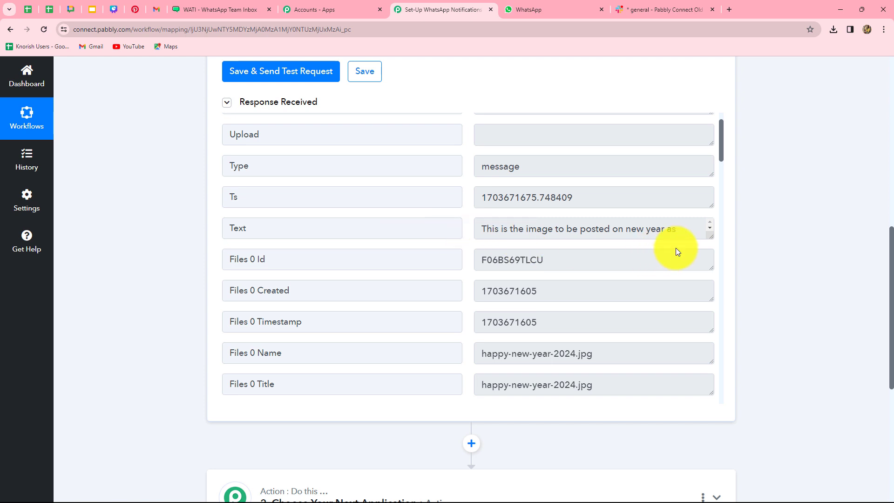
pyautogui.moveTo(711, 236); pyautogui.dragTo(710, 281)
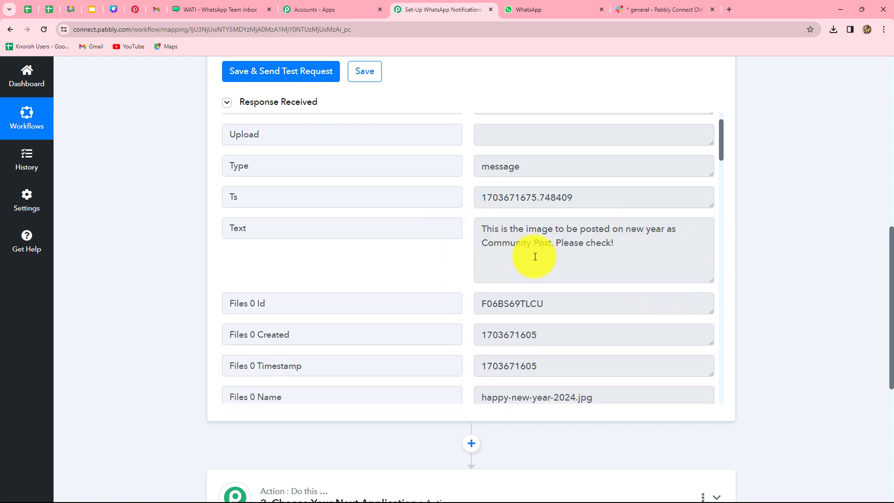
pyautogui.scroll(-4, 603, 291)
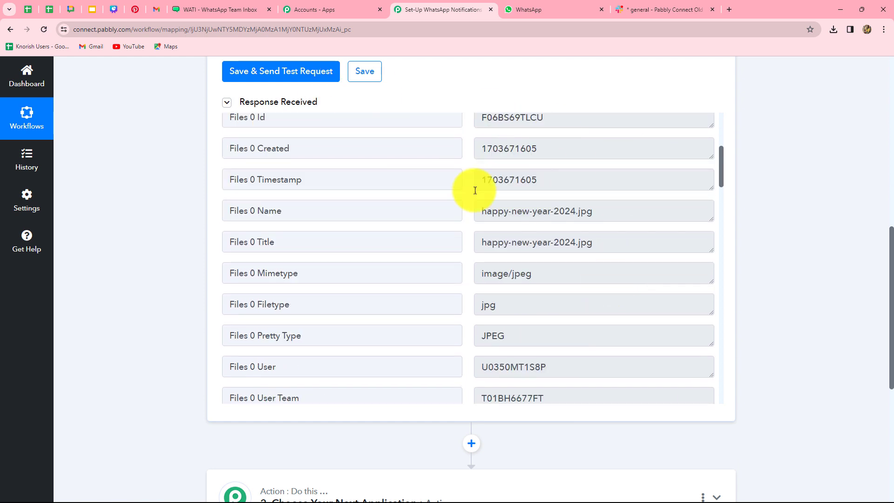
pyautogui.scroll(5, 571, 331)
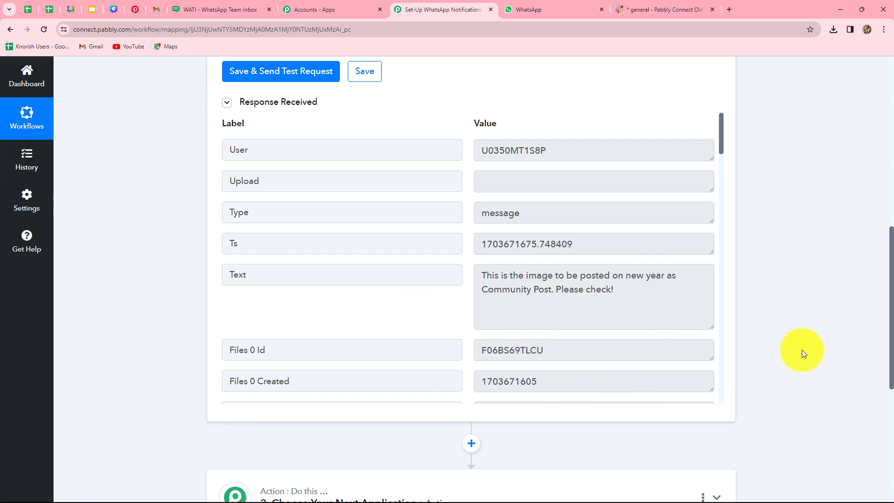
pyautogui.scroll(-3, 802, 350)
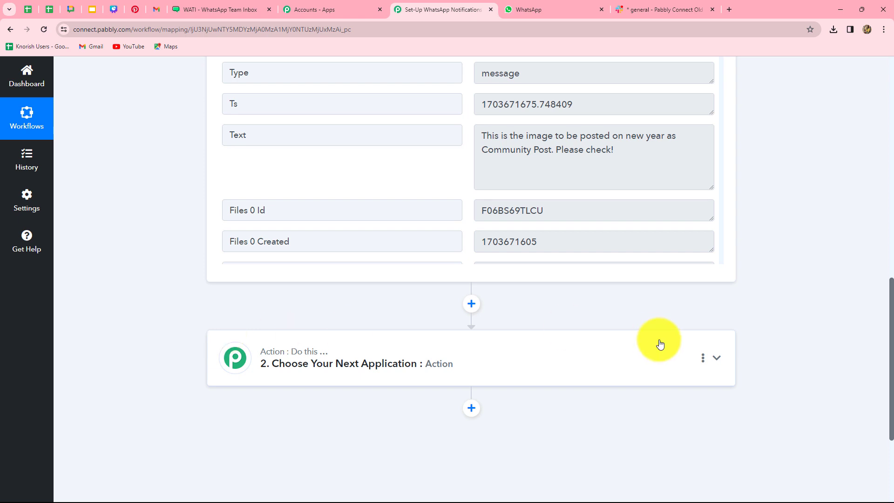
# Search 'fil' and pick Filter by Pabbly as the second step's app.
pyautogui.scroll(-2, 653, 344)
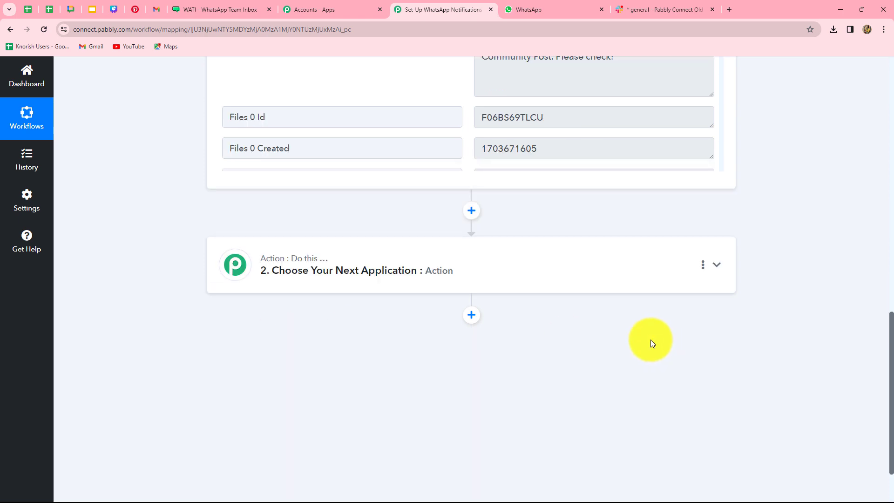
pyautogui.click(379, 269)
pyautogui.scroll(5, 261, 217)
pyautogui.click(252, 247)
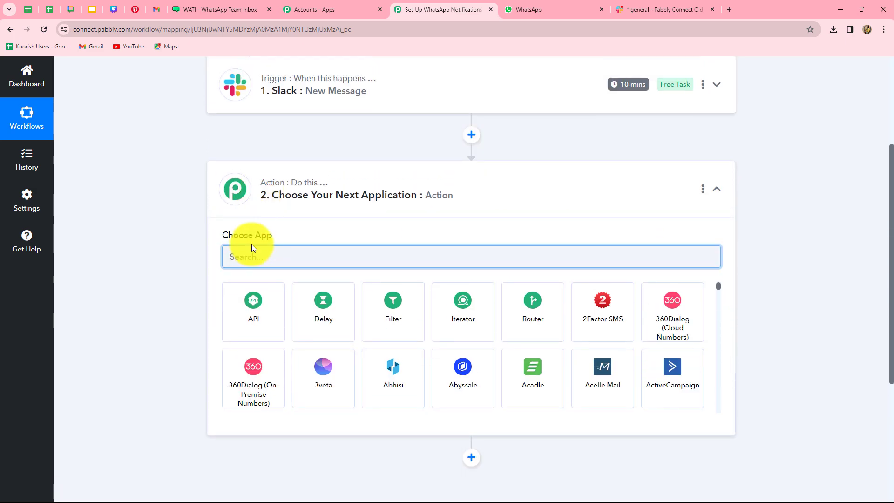
pyautogui.write('fil')
pyautogui.click(274, 298)
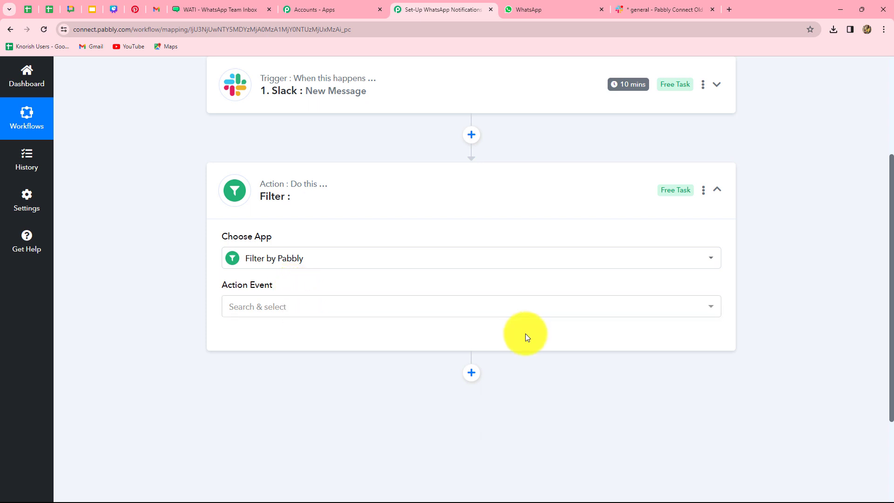
# Set the filter step's action event to Filter Values and connect it to load its fields.
pyautogui.click(271, 311)
pyautogui.click(271, 360)
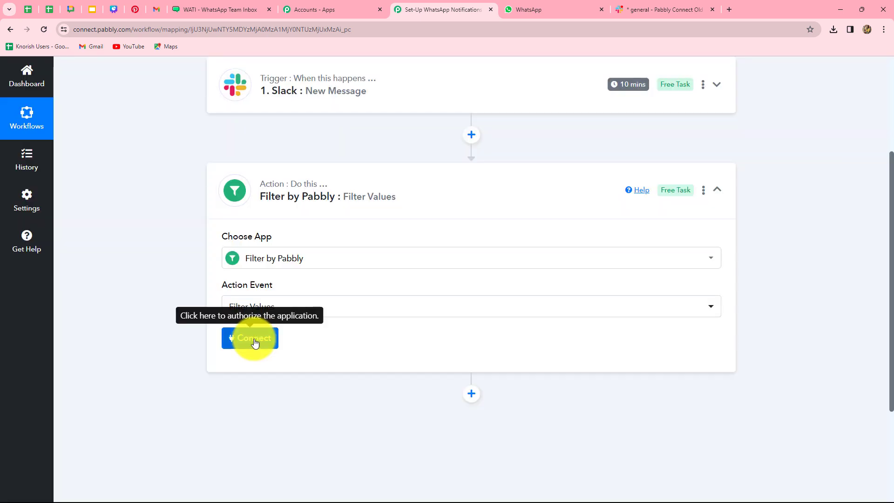
pyautogui.click(255, 343)
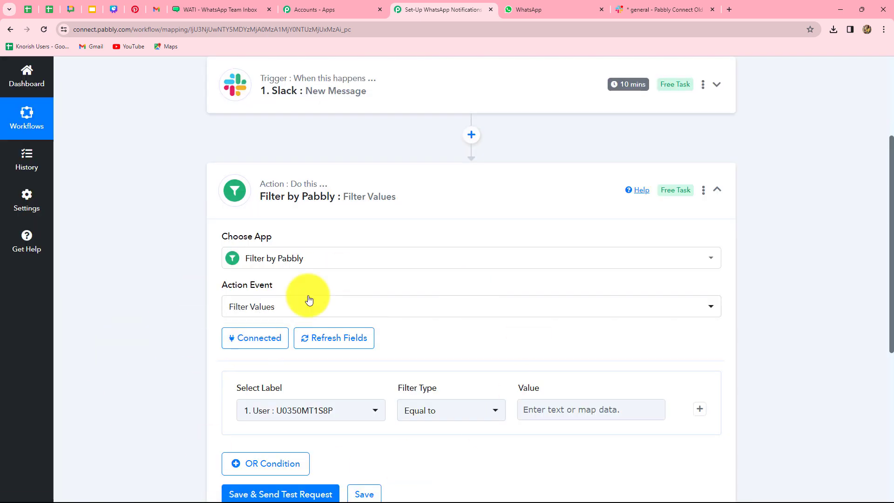
pyautogui.scroll(-3, 507, 305)
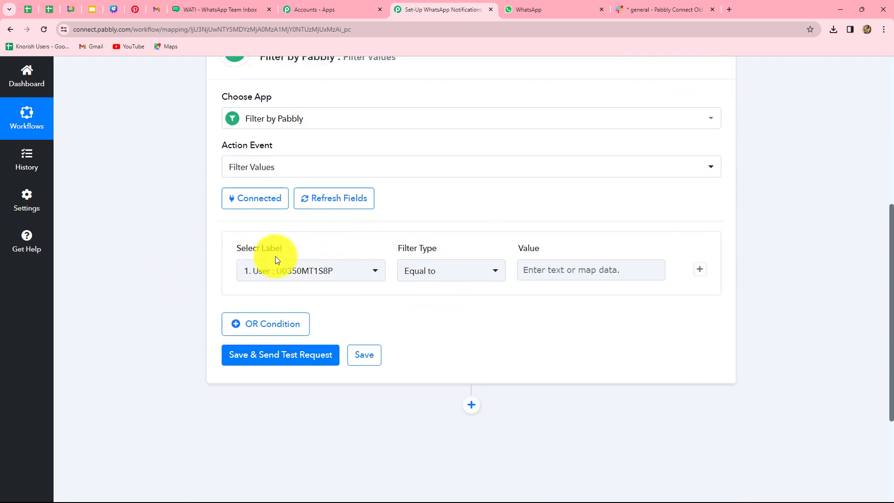
# Set the filter condition to Slack: New Message's Files 0 Id with type Exists.
pyautogui.click(335, 277)
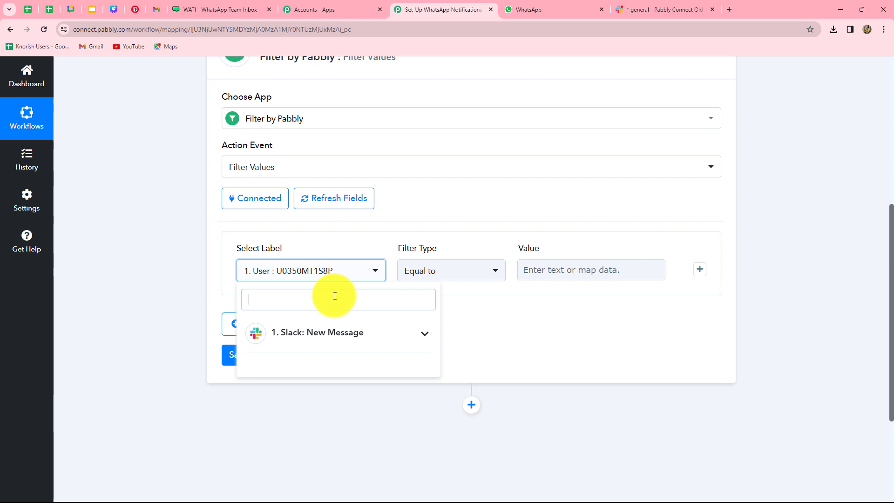
pyautogui.click(332, 337)
pyautogui.scroll(-2, 347, 401)
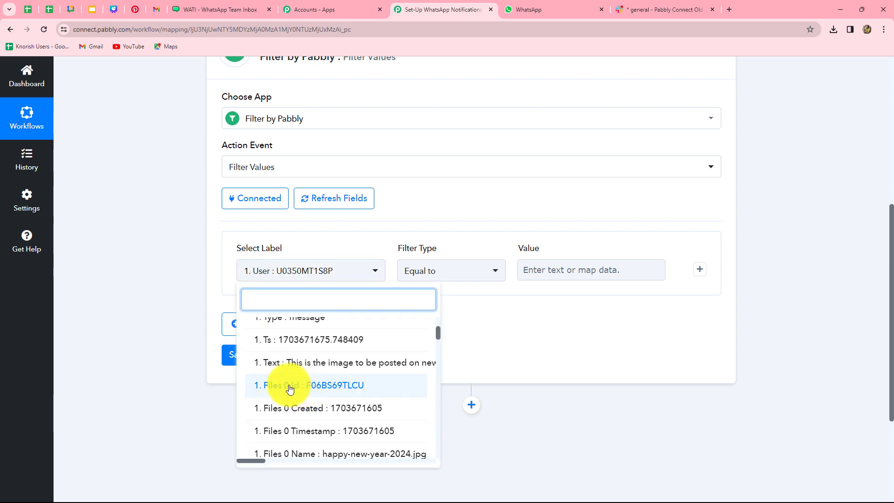
pyautogui.click(327, 389)
pyautogui.click(454, 274)
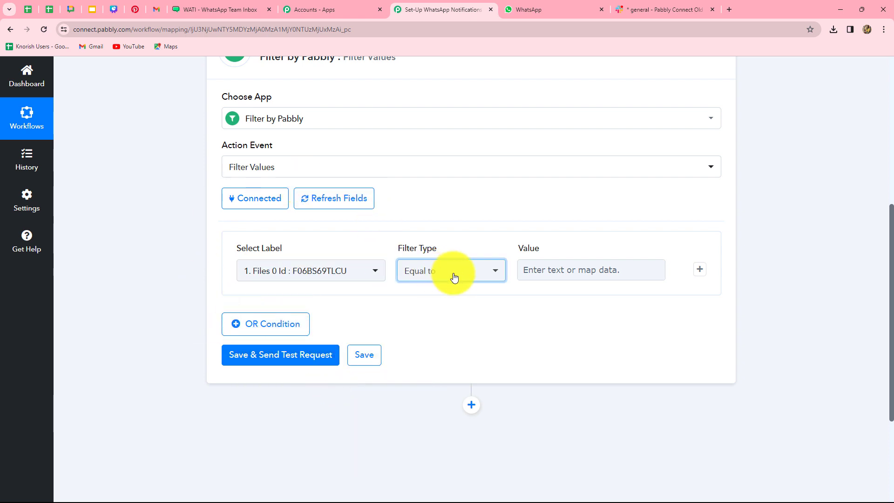
pyautogui.click(452, 275)
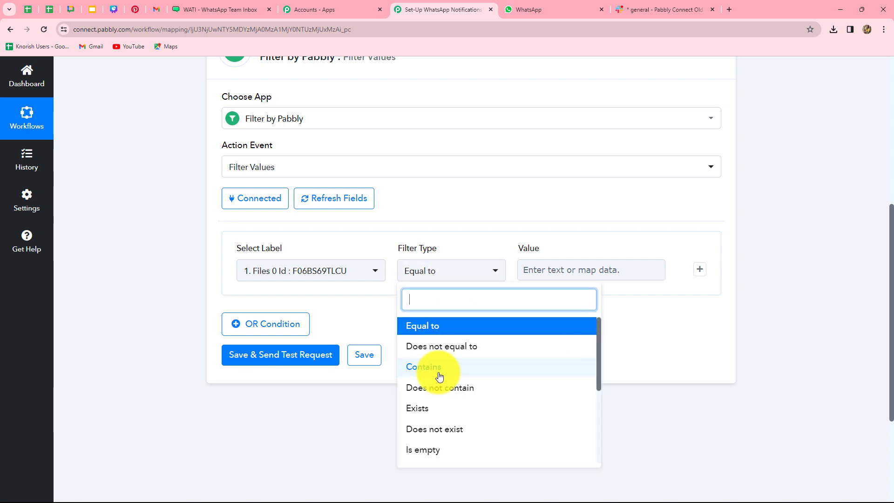
pyautogui.click(425, 408)
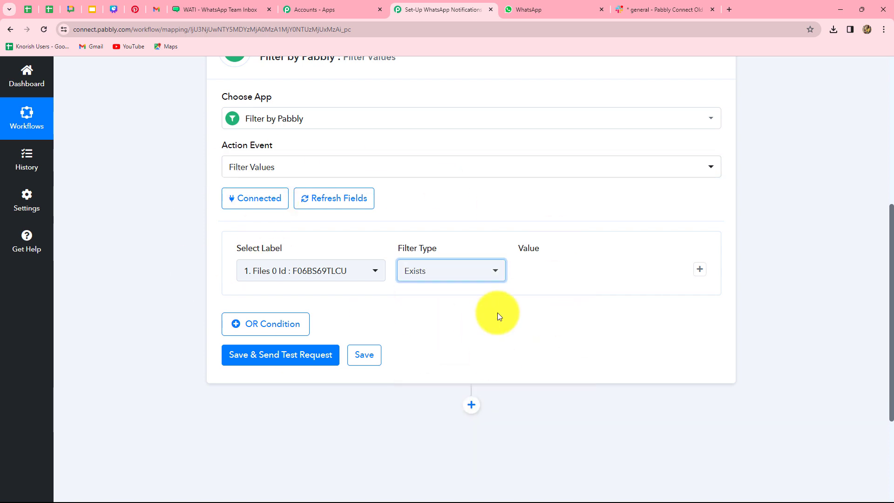
pyautogui.scroll(-2, 497, 316)
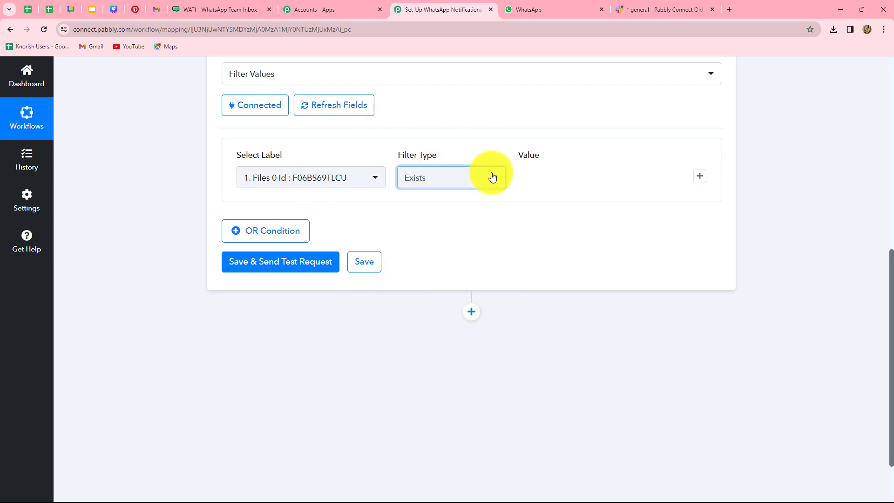
pyautogui.click(354, 188)
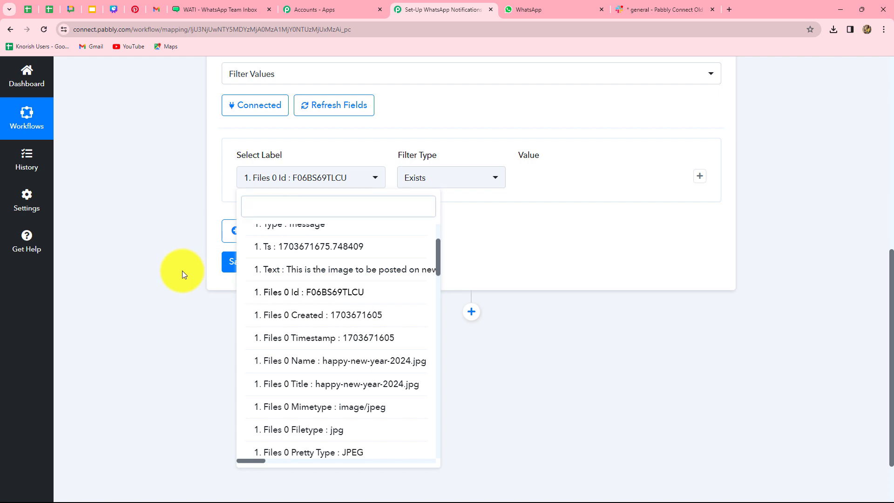
pyautogui.click(182, 270)
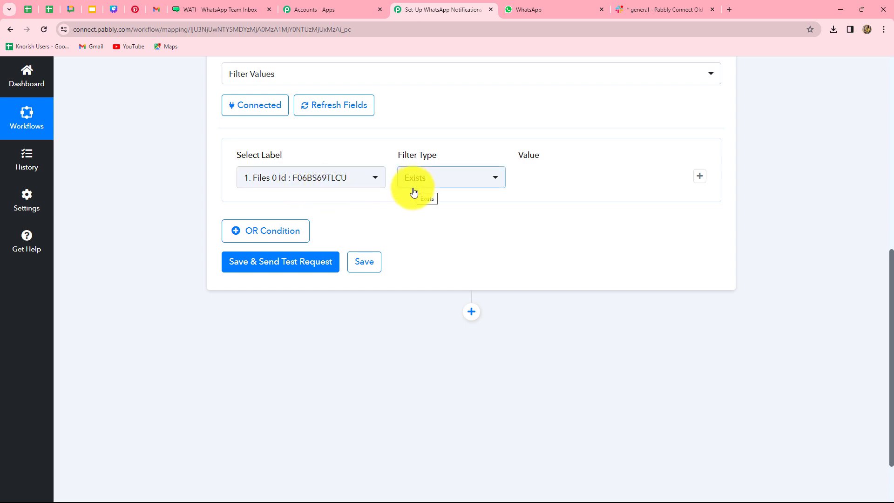
# Test the filter until it reports Condition is true, then insert a new action step below it.
pyautogui.click(289, 263)
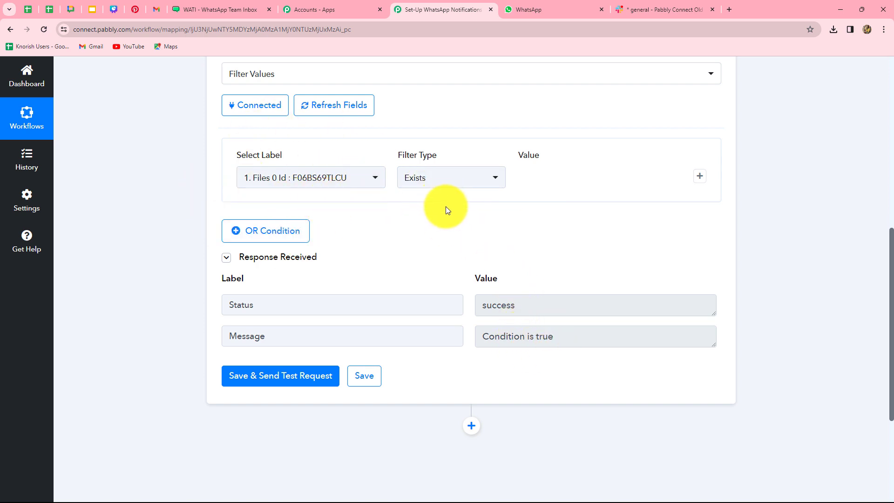
pyautogui.scroll(-4, 774, 229)
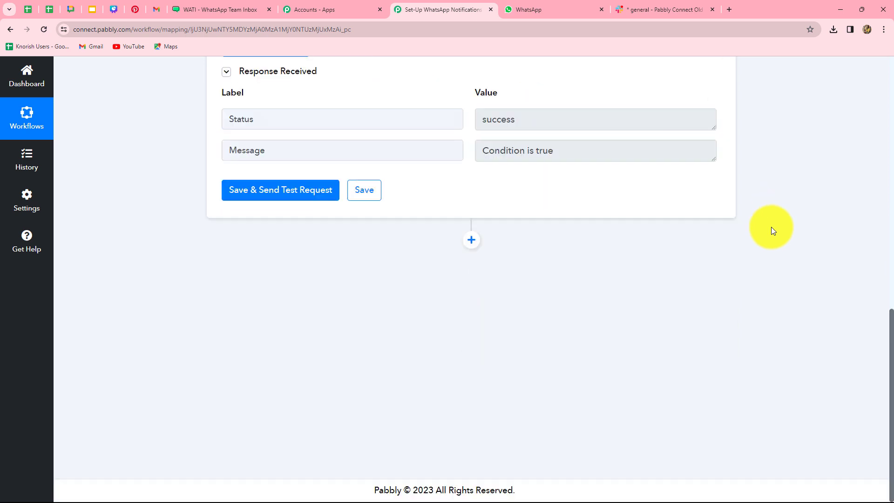
pyautogui.click(471, 239)
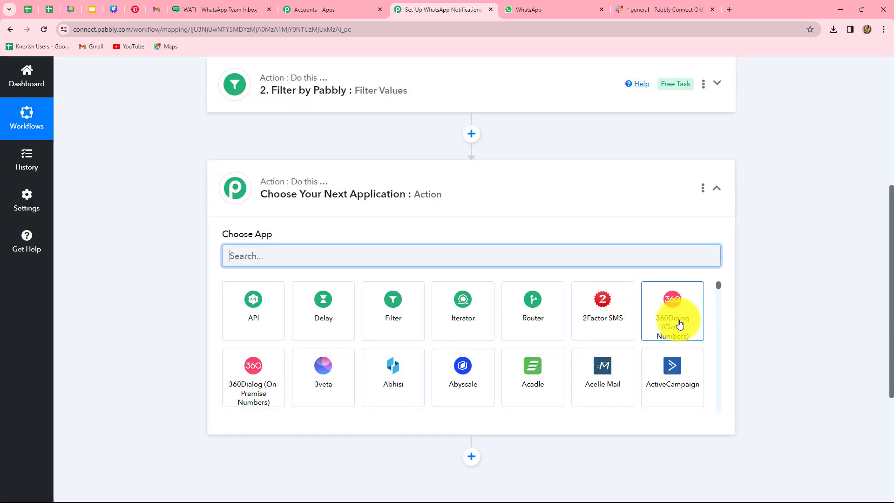
pyautogui.scroll(6, 727, 291)
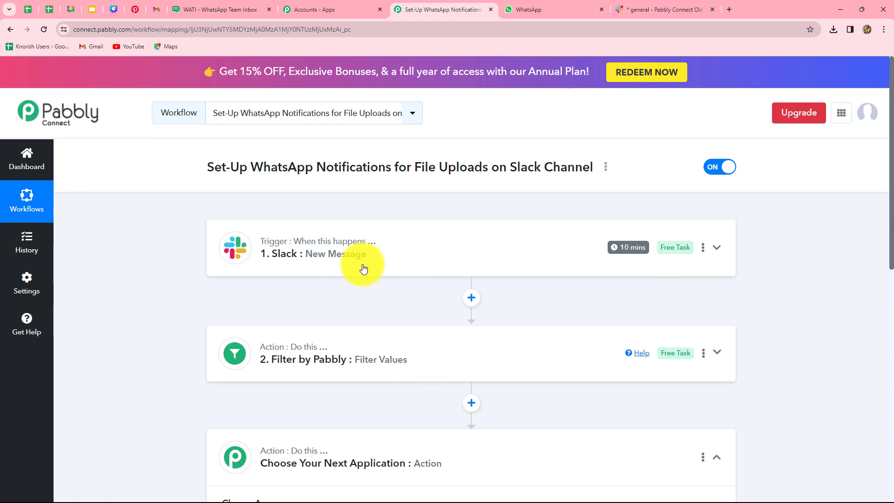
pyautogui.click(365, 265)
pyautogui.scroll(-10, 492, 403)
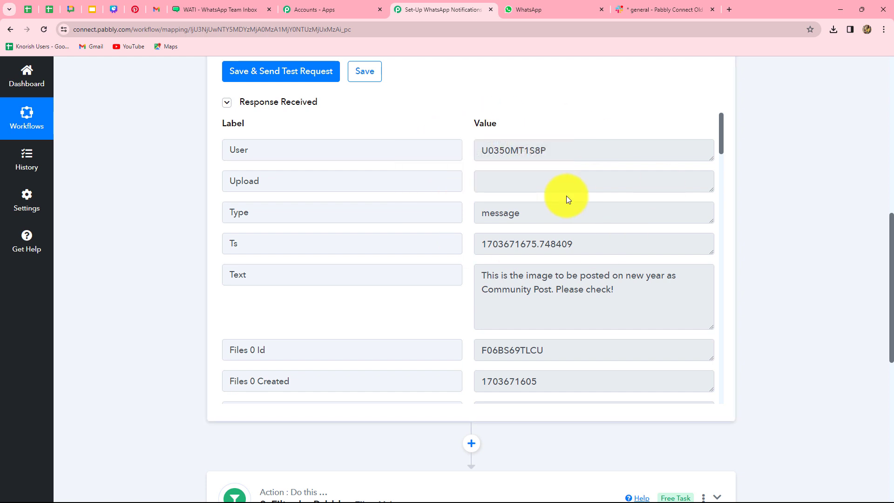
pyautogui.scroll(-5, 770, 286)
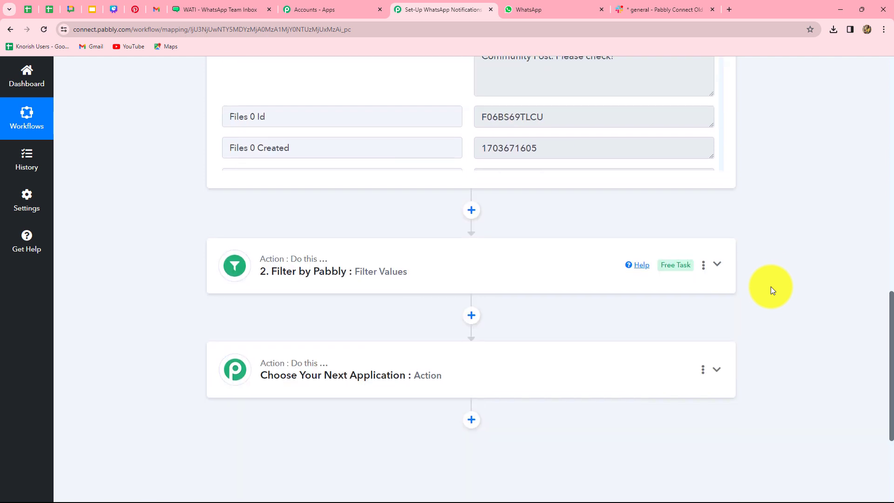
pyautogui.scroll(-4, 770, 288)
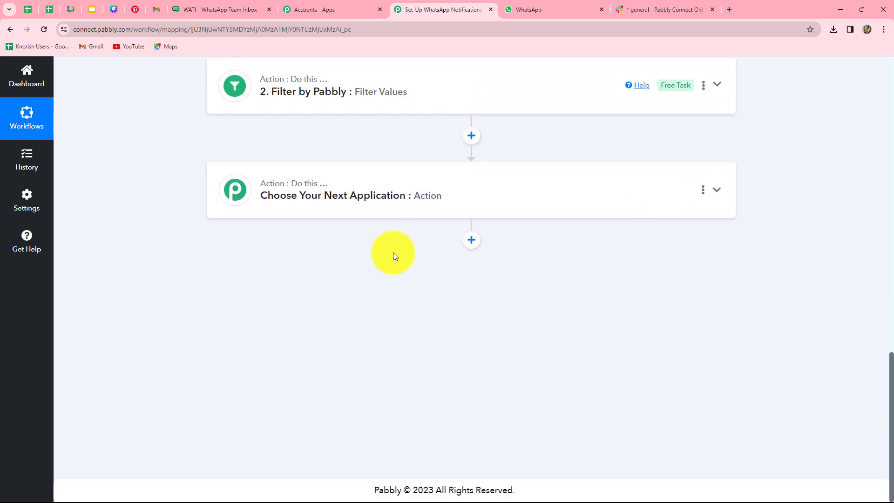
pyautogui.click(376, 172)
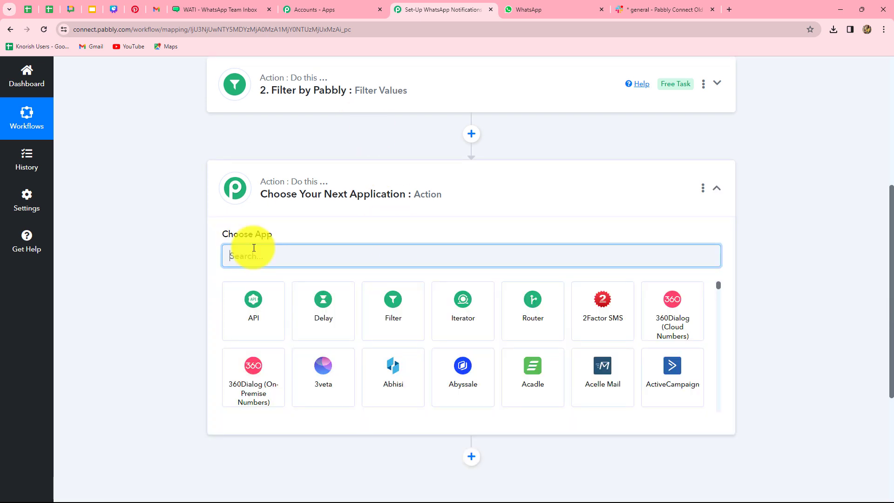
# Make the third step Slack's Get User by Id, saved with the existing Slack #11 connection.
pyautogui.write('slac')
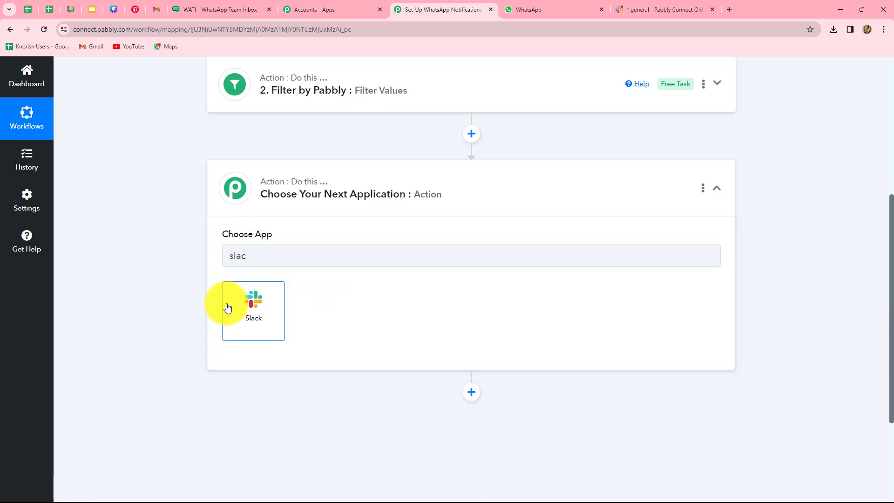
pyautogui.click(228, 305)
pyautogui.click(271, 304)
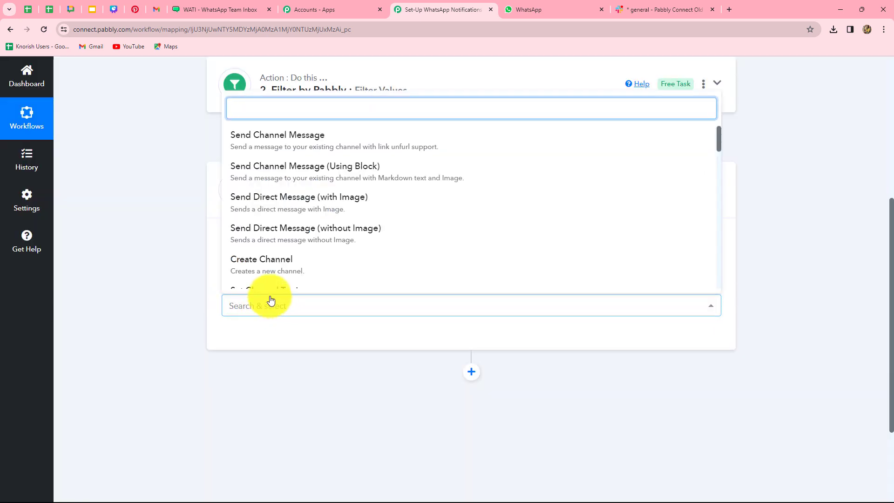
pyautogui.write('get')
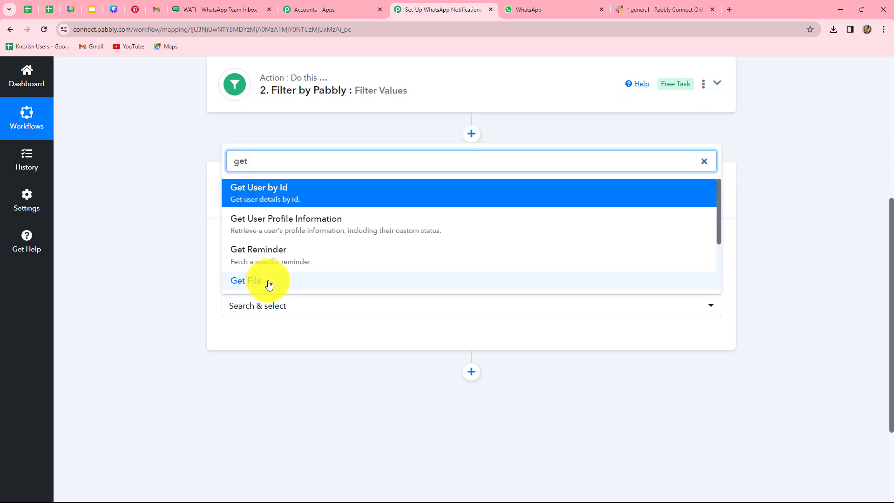
pyautogui.click(266, 192)
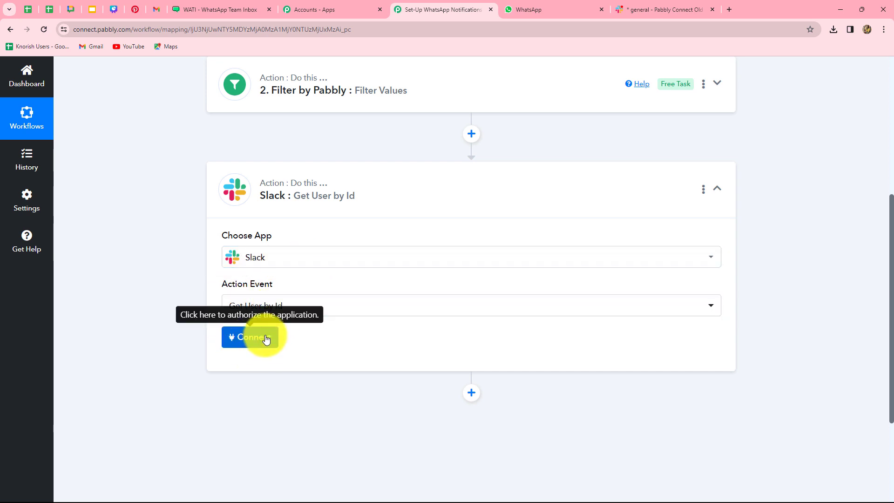
pyautogui.click(266, 338)
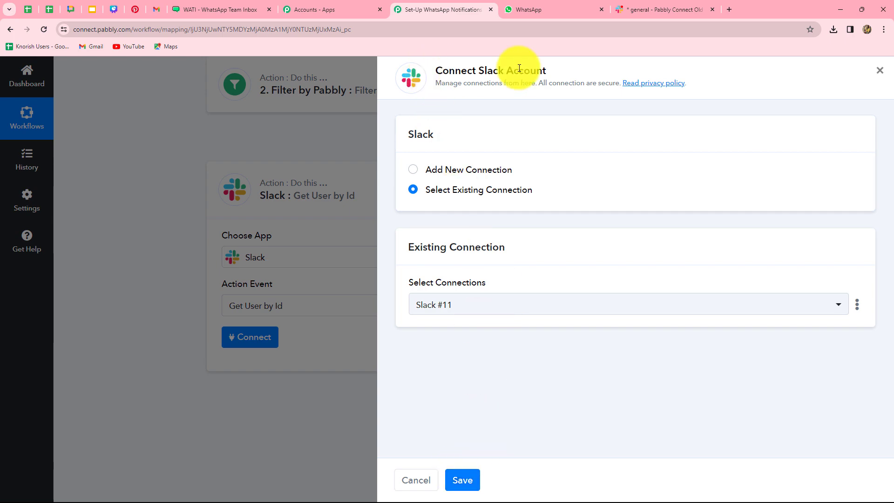
pyautogui.click(462, 478)
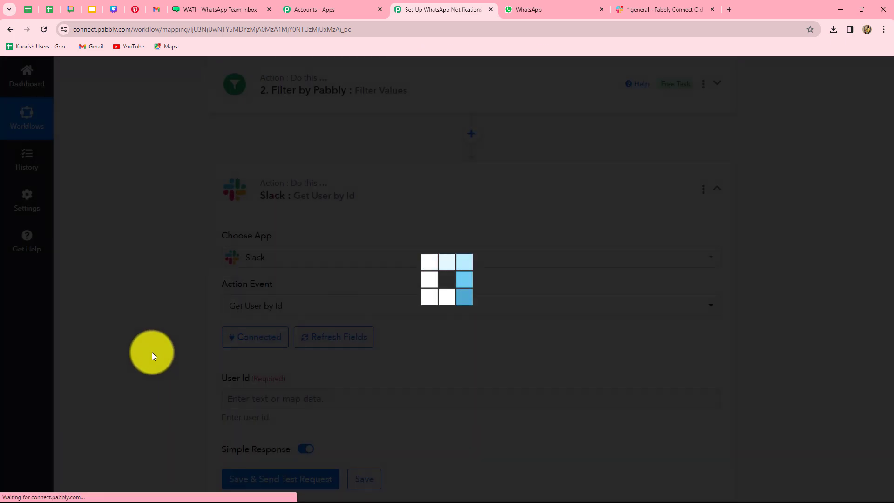
pyautogui.scroll(-4, 144, 332)
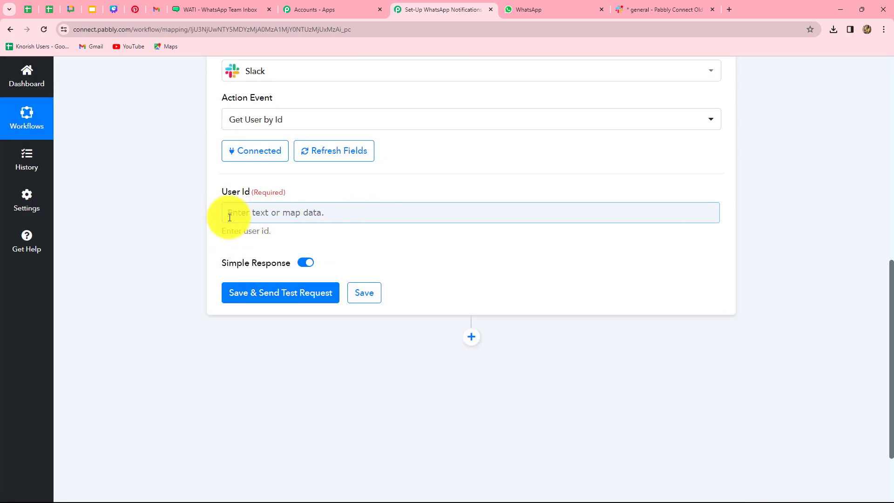
# Map User Id to the Slack: New Message User field and send a test request.
pyautogui.click(332, 215)
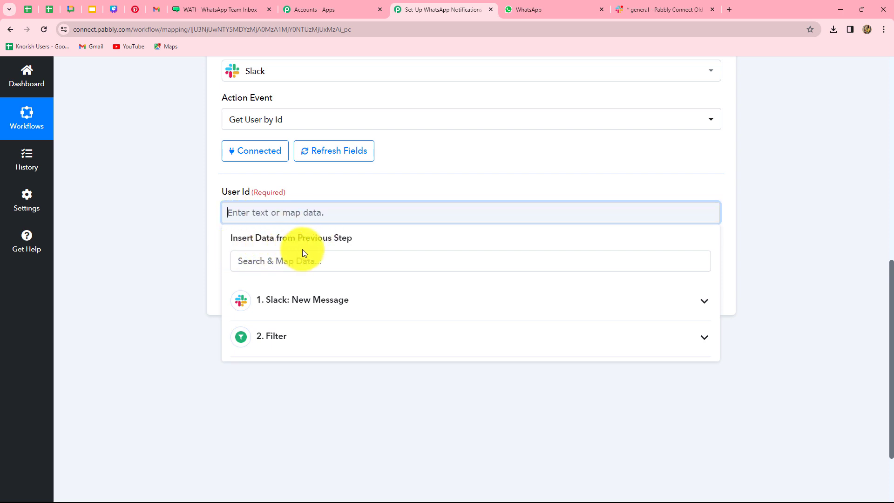
pyautogui.click(298, 306)
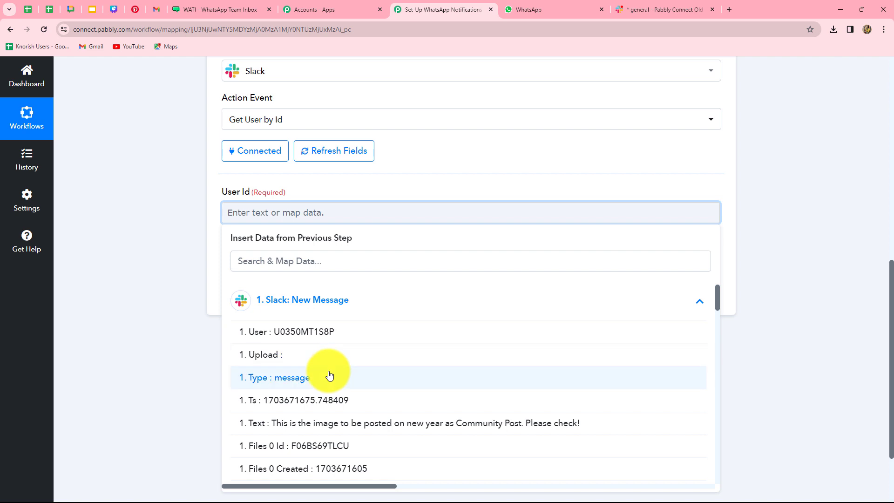
pyautogui.click(320, 332)
pyautogui.click(782, 291)
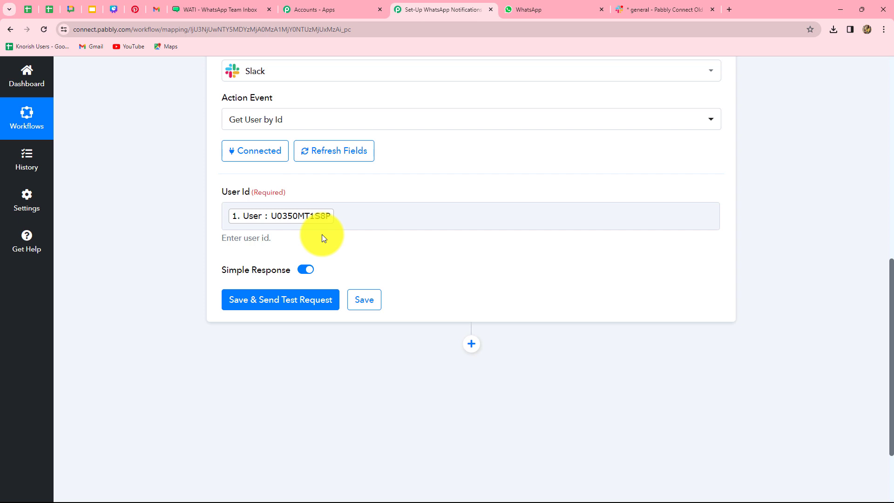
pyautogui.click(280, 299)
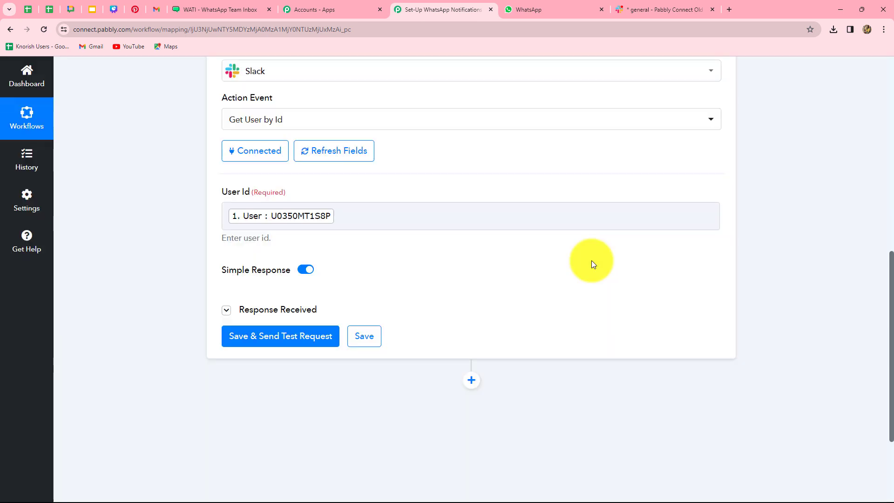
pyautogui.scroll(-5, 592, 264)
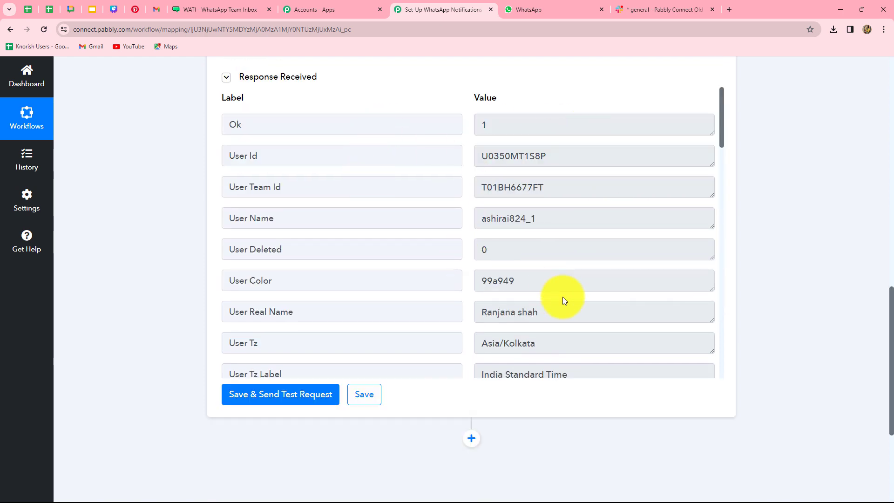
pyautogui.scroll(-3, 596, 308)
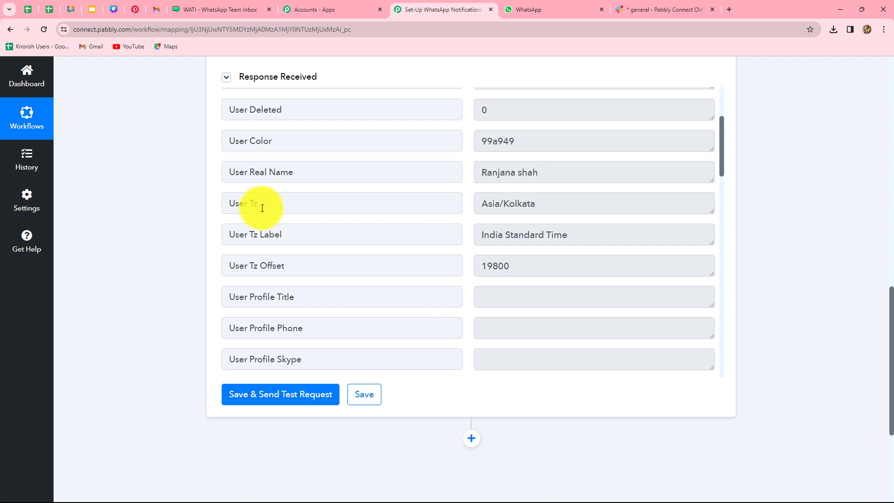
pyautogui.scroll(-15, 610, 192)
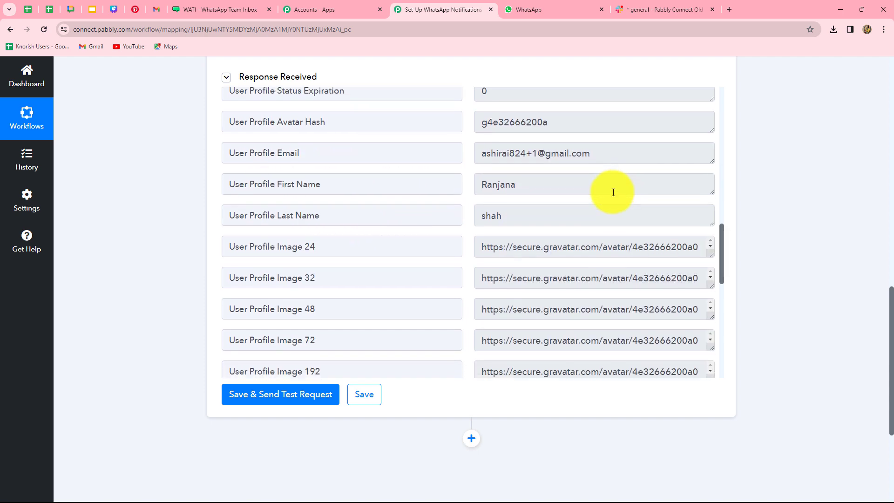
pyautogui.scroll(20, 614, 193)
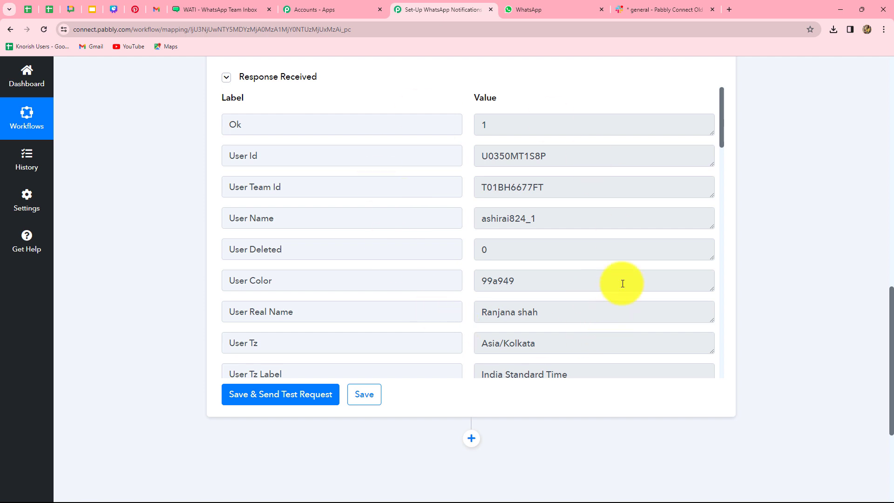
pyautogui.scroll(5, 622, 284)
pyautogui.scroll(-4, 623, 283)
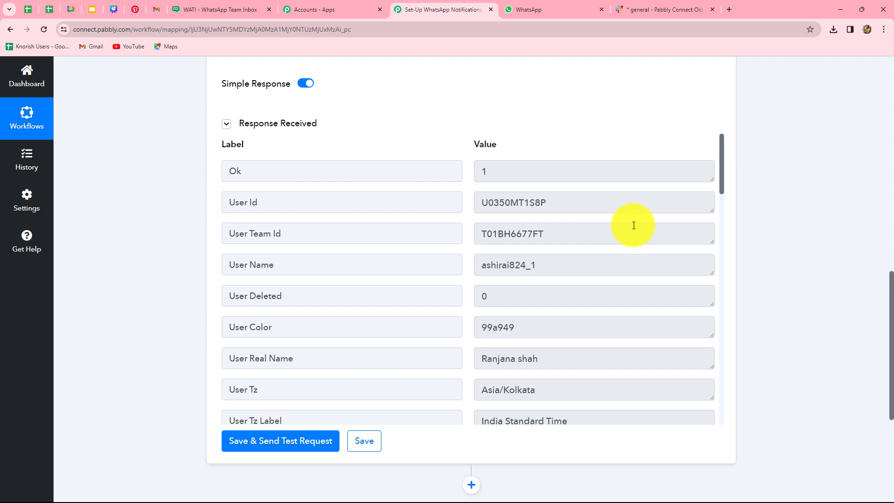
pyautogui.scroll(-5, 823, 244)
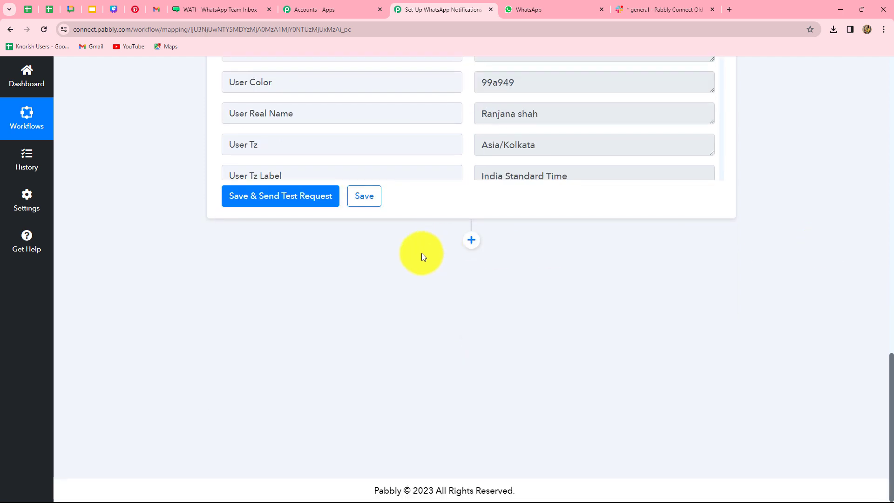
# Add a fourth step using WATI's Send Template Message event and start connecting a WATI account.
pyautogui.click(471, 240)
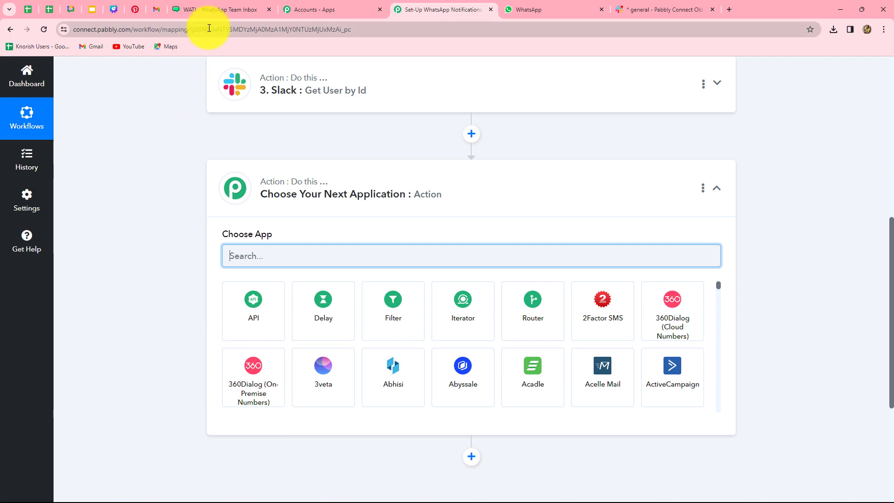
pyautogui.click(210, 6)
pyautogui.click(409, 9)
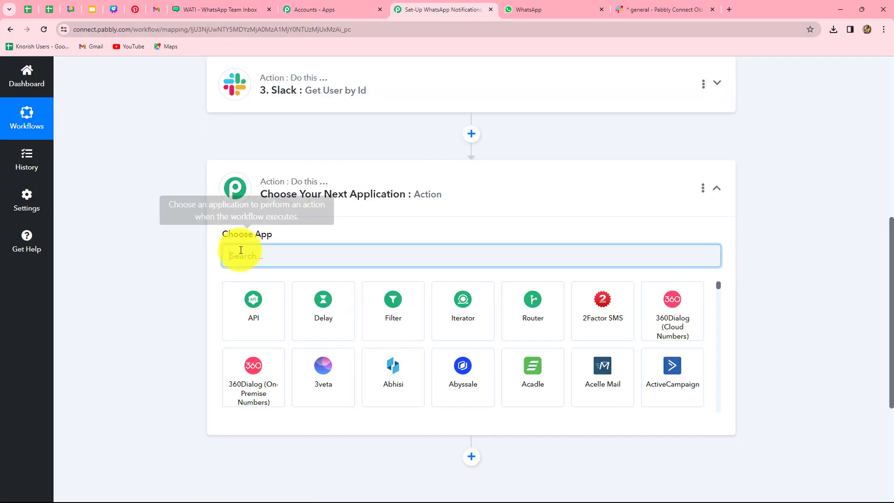
pyautogui.write('Wat')
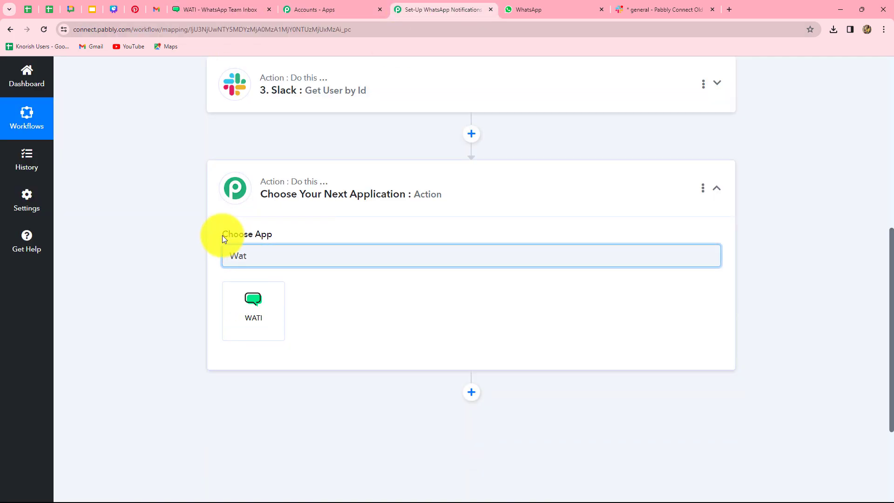
pyautogui.click(267, 303)
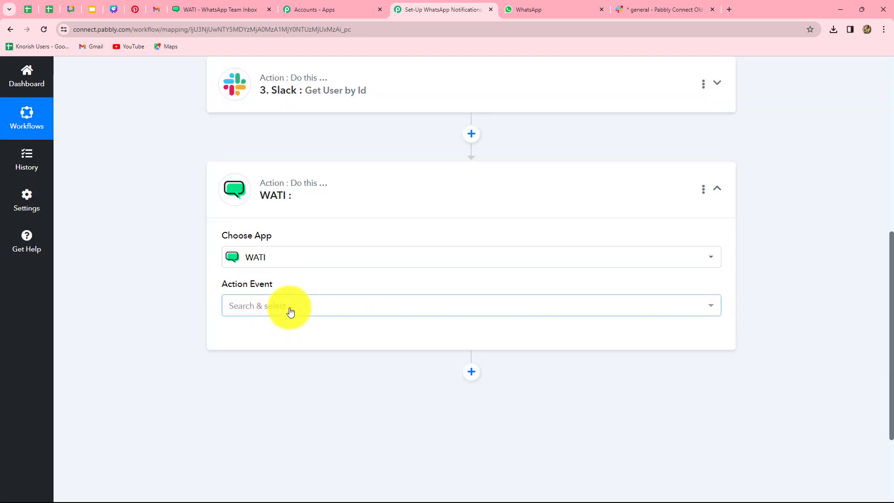
pyautogui.click(288, 307)
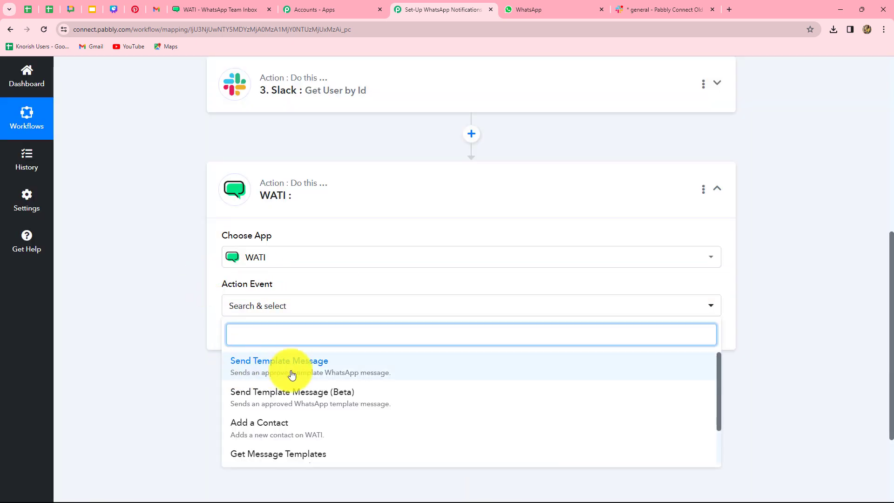
pyautogui.click(285, 373)
pyautogui.click(249, 339)
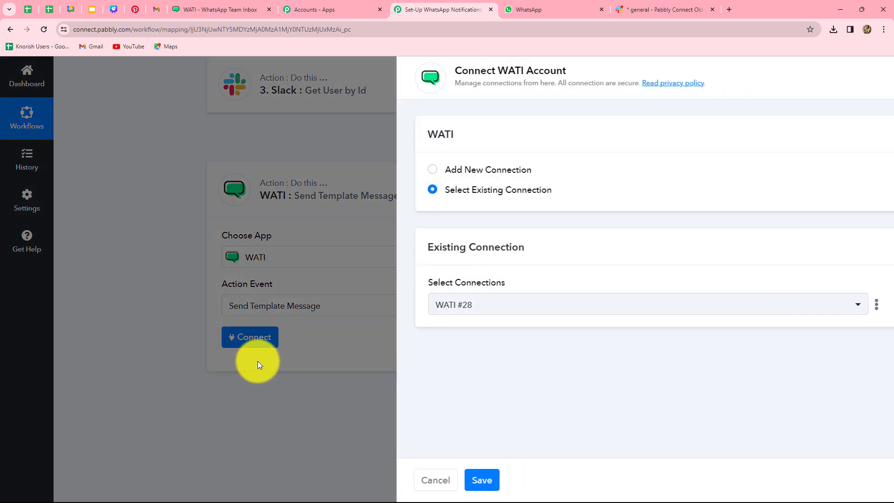
# Choose Add New Connection for WATI #29, read the API Endpoint hint, then go to WATI.
pyautogui.click(433, 172)
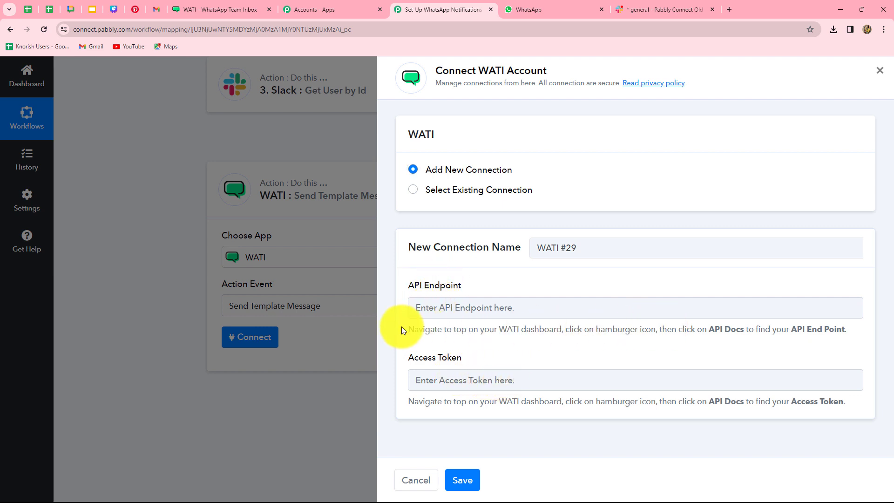
pyautogui.moveTo(404, 328); pyautogui.dragTo(781, 335)
pyautogui.click(742, 354)
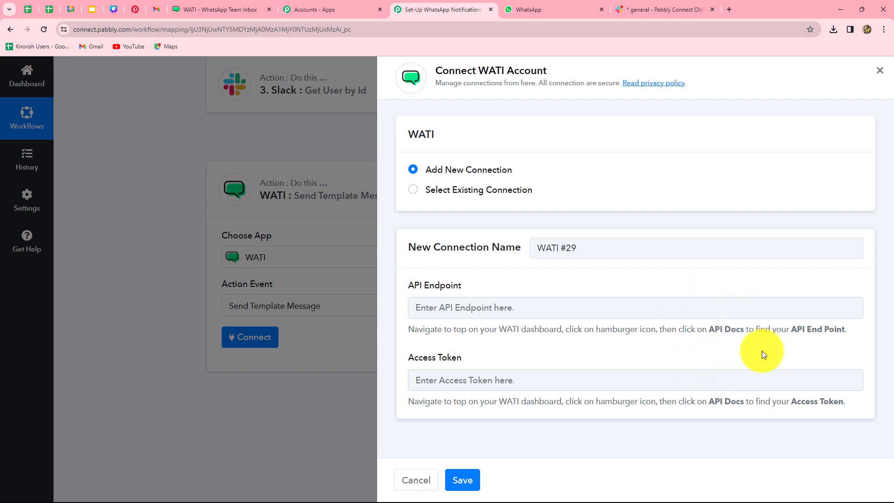
pyautogui.click(200, 12)
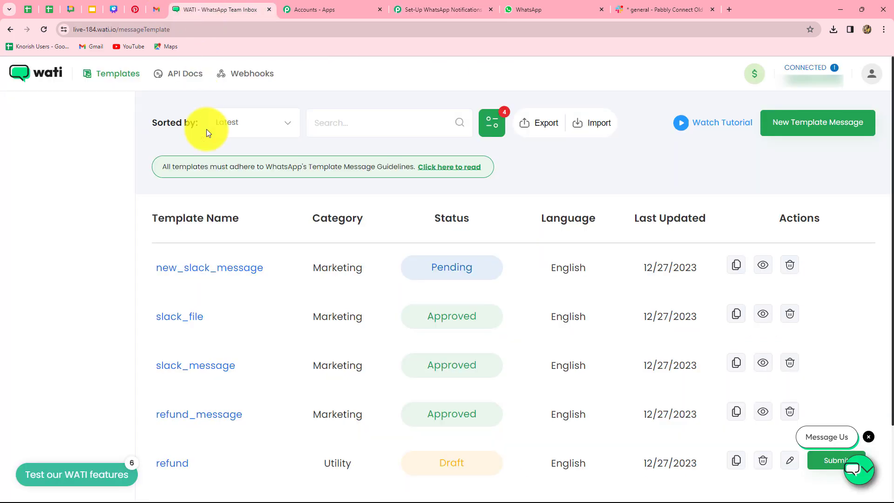
pyautogui.click(184, 74)
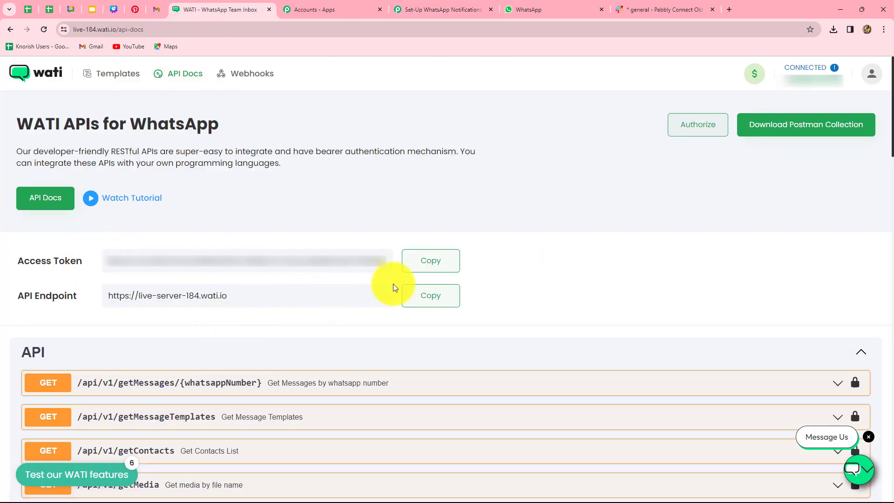
pyautogui.click(415, 304)
pyautogui.click(411, 11)
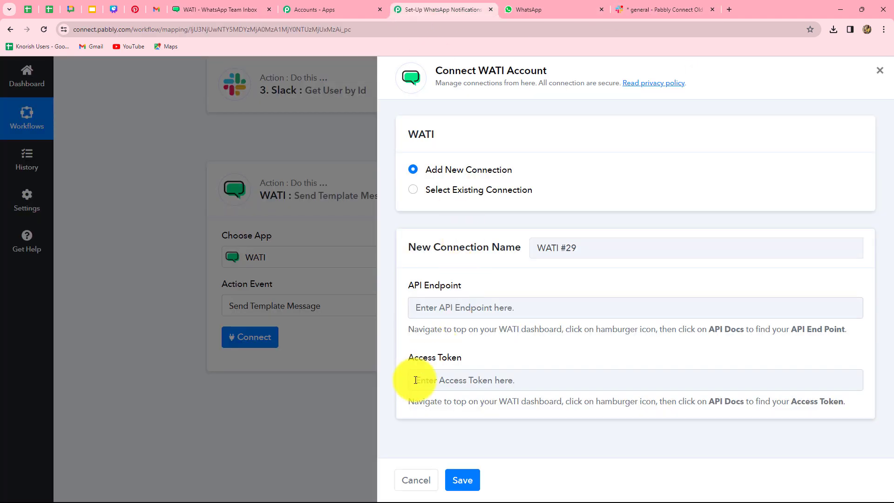
pyautogui.click(422, 291)
pyautogui.hotkey('ctrl', 'v')
# Copy the WATI access token into the Access Token field and save the WATI #29 connection.
pyautogui.click(214, 9)
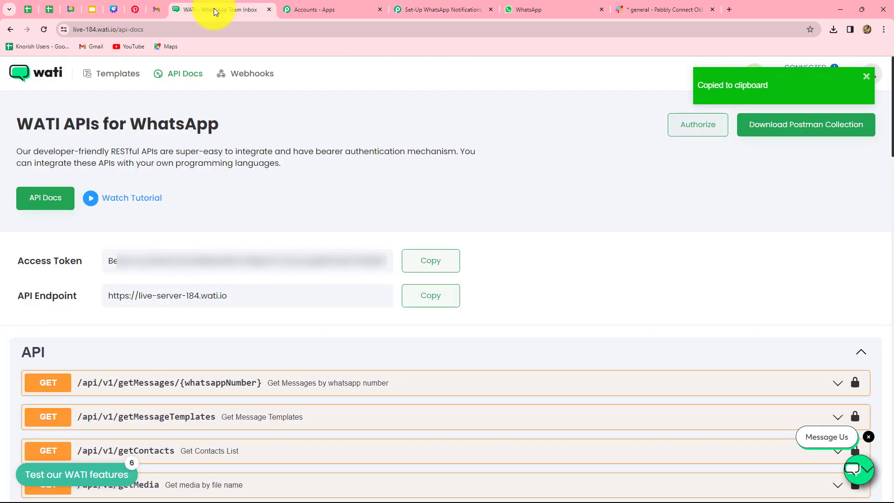
pyautogui.click(432, 262)
pyautogui.click(437, 6)
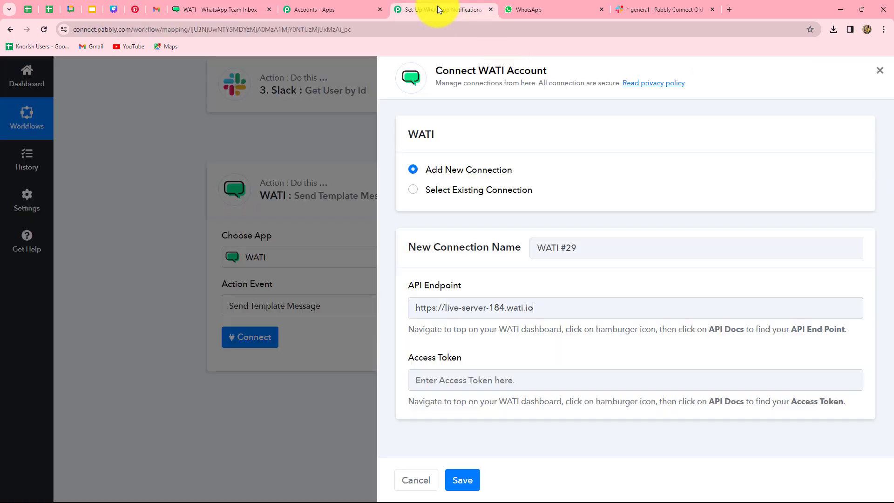
pyautogui.click(462, 378)
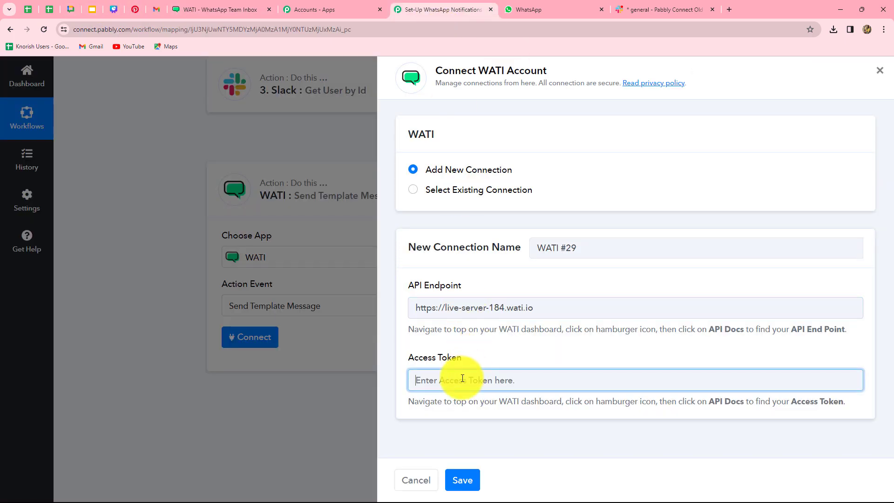
pyautogui.hotkey('ctrl', 'v')
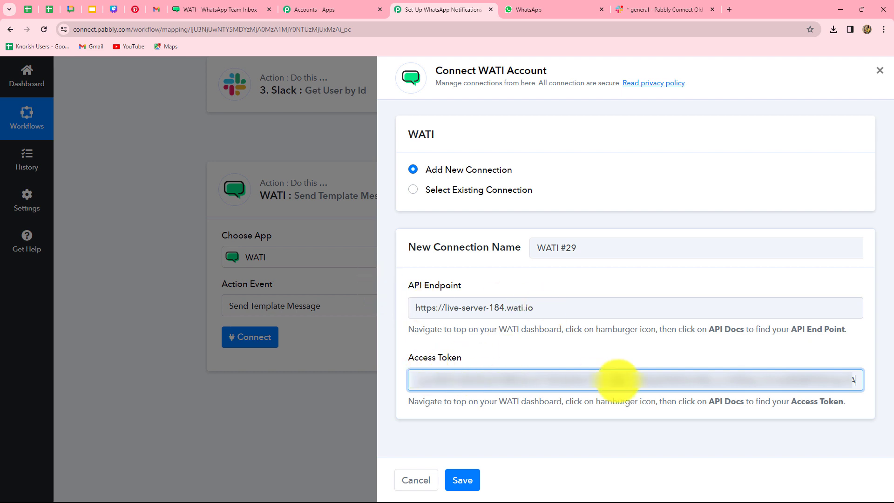
pyautogui.click(462, 480)
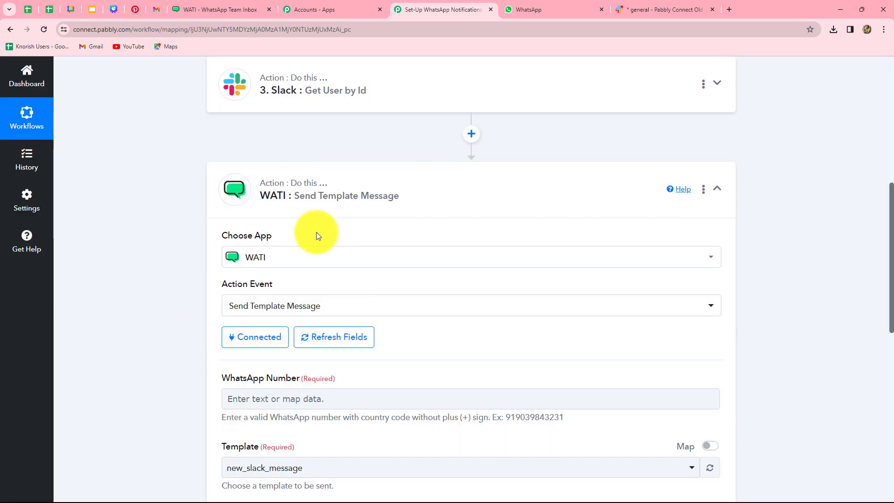
# Enter the recipient's phone number in the WhatsApp Number field, then return to the WATI tab.
pyautogui.scroll(-1, 700, 283)
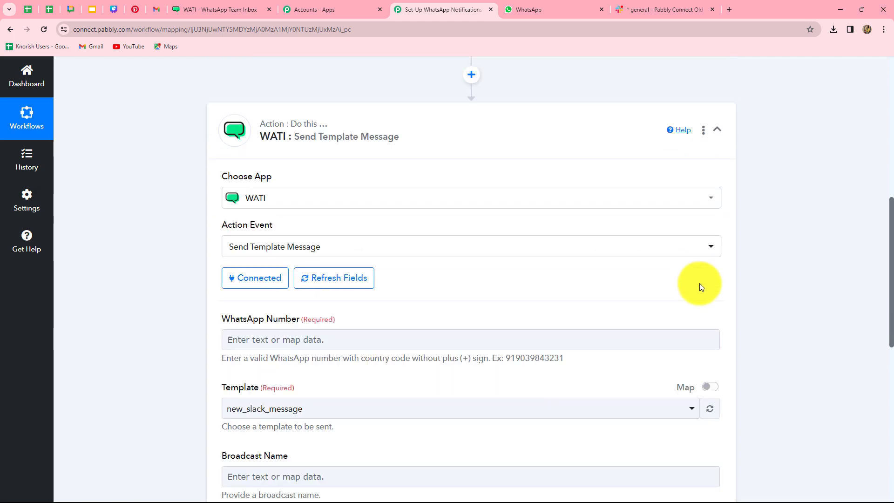
pyautogui.scroll(-4, 699, 283)
pyautogui.scroll(4, 699, 283)
pyautogui.scroll(-5, 700, 283)
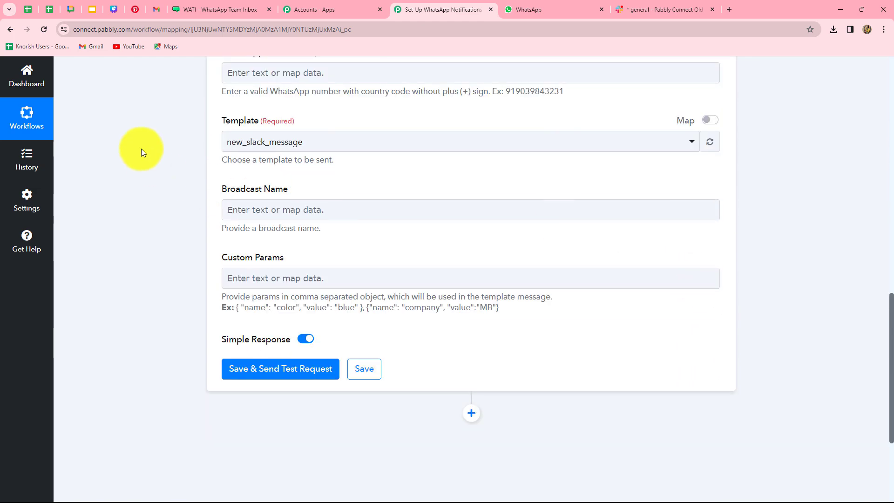
pyautogui.scroll(1, 340, 285)
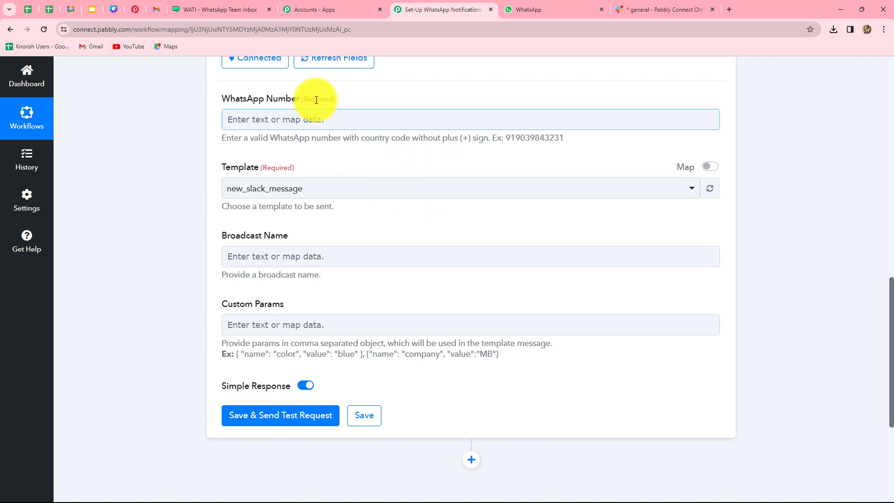
pyautogui.click(375, 128)
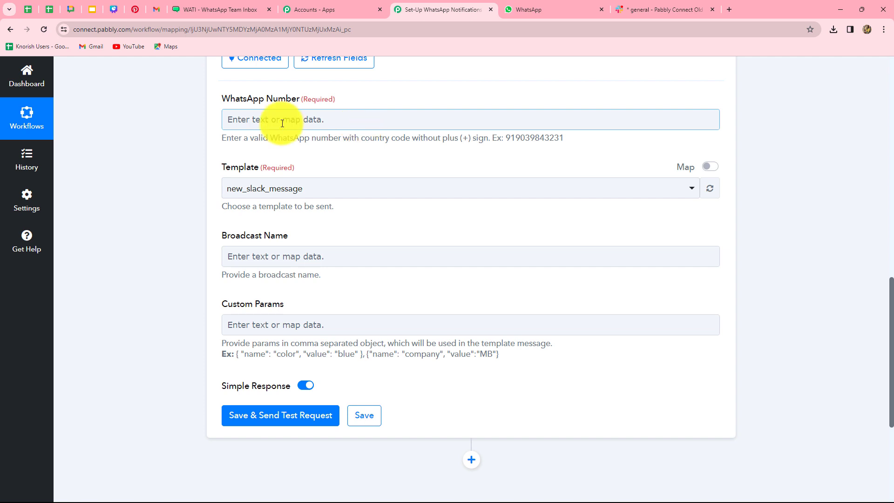
pyautogui.click(321, 124)
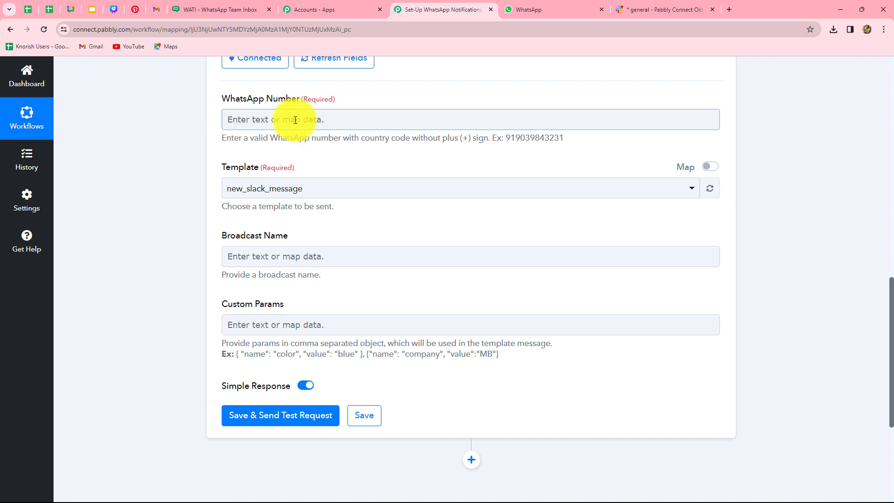
pyautogui.click(272, 122)
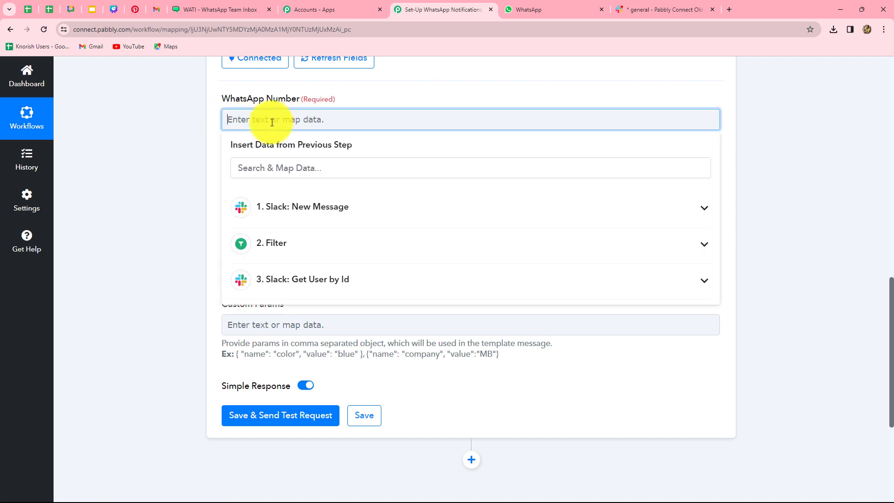
pyautogui.click(157, 185)
pyautogui.scroll(-1, 163, 200)
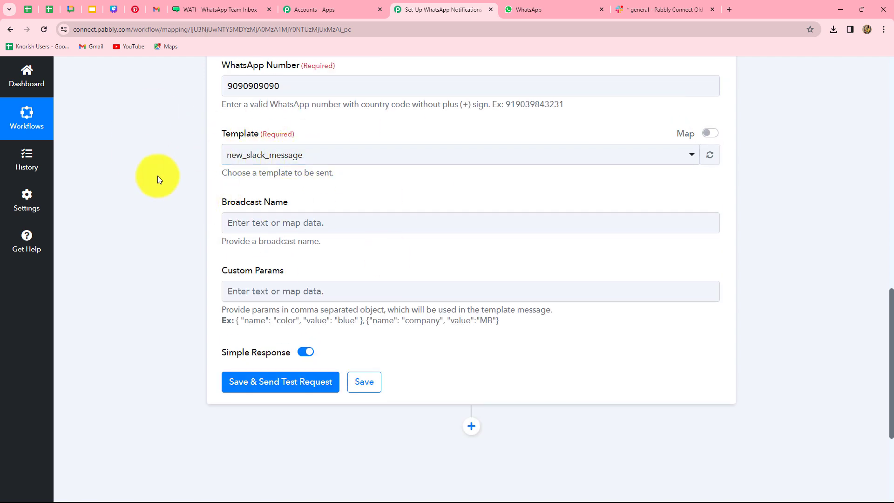
pyautogui.click(194, 11)
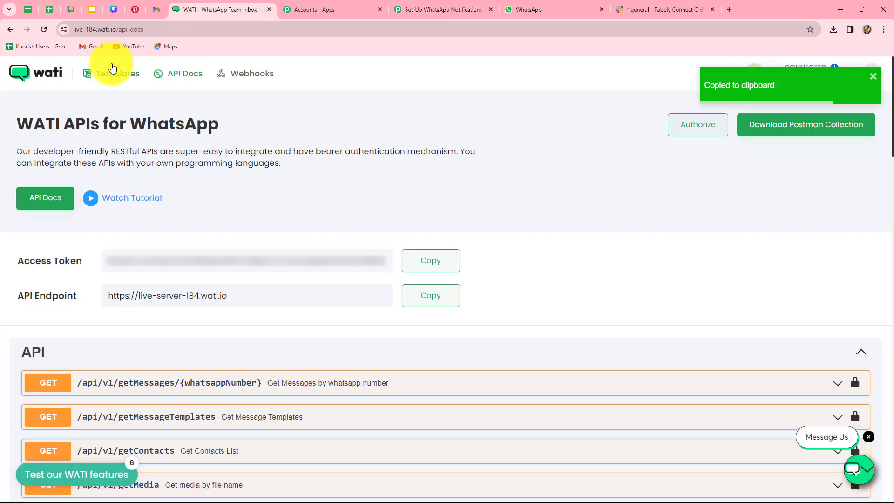
# Open the new_slack_message template from WATI's Templates list to view its content.
pyautogui.click(116, 80)
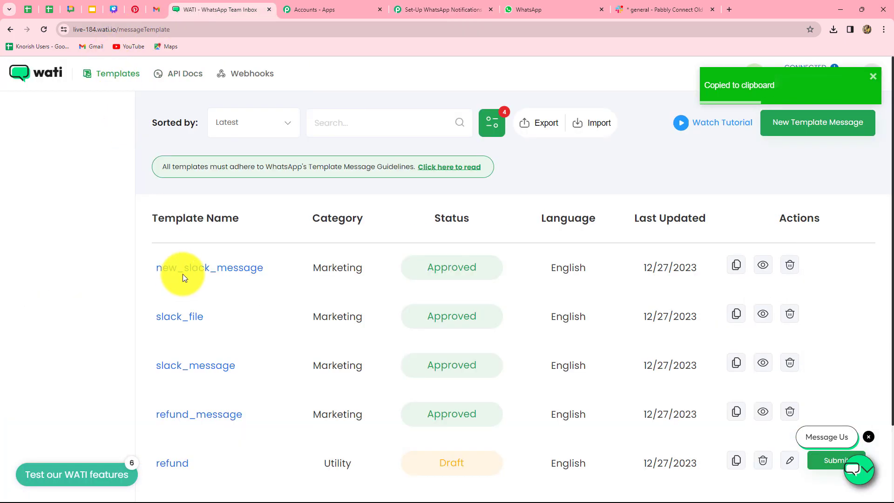
pyautogui.scroll(-2, 206, 276)
pyautogui.scroll(2, 223, 298)
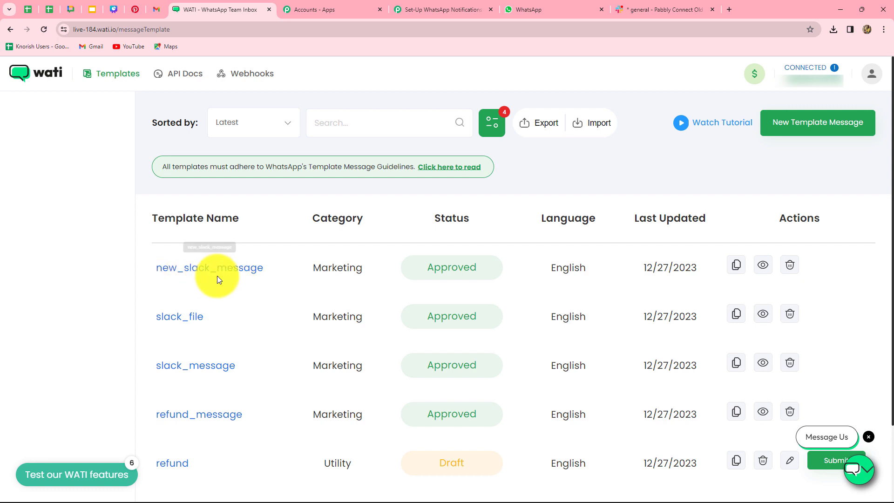
pyautogui.click(241, 272)
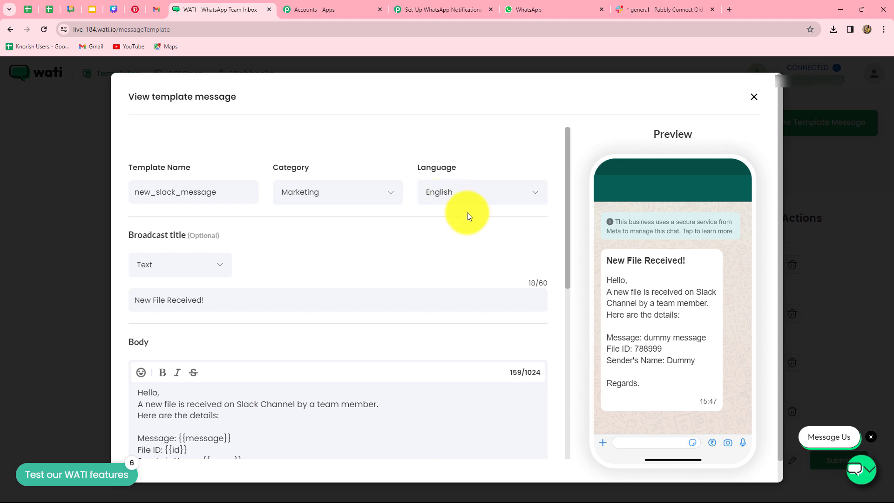
# Check the new_slack_message body placeholders and sample content, then close the template view.
pyautogui.scroll(-2, 361, 308)
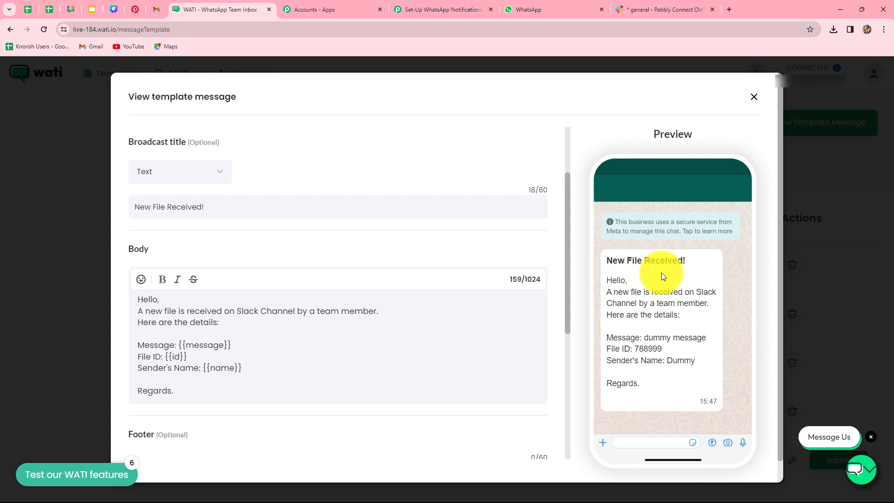
pyautogui.scroll(-3, 287, 301)
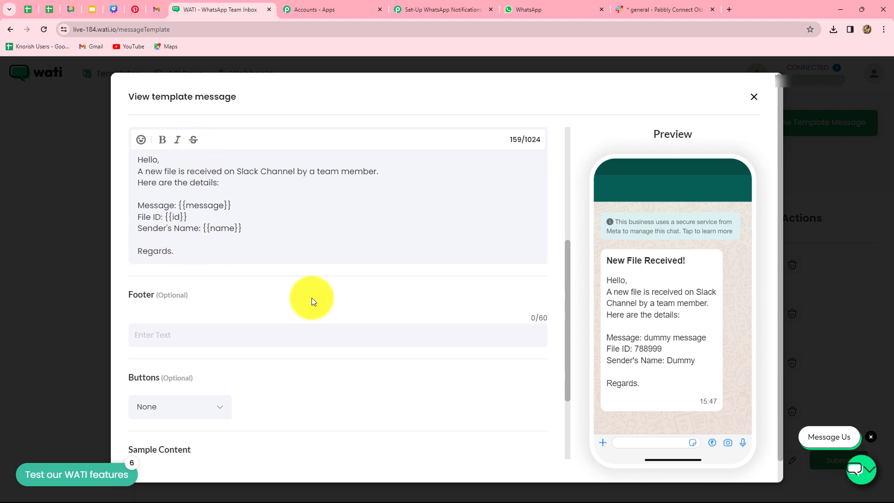
pyautogui.scroll(-1, 311, 298)
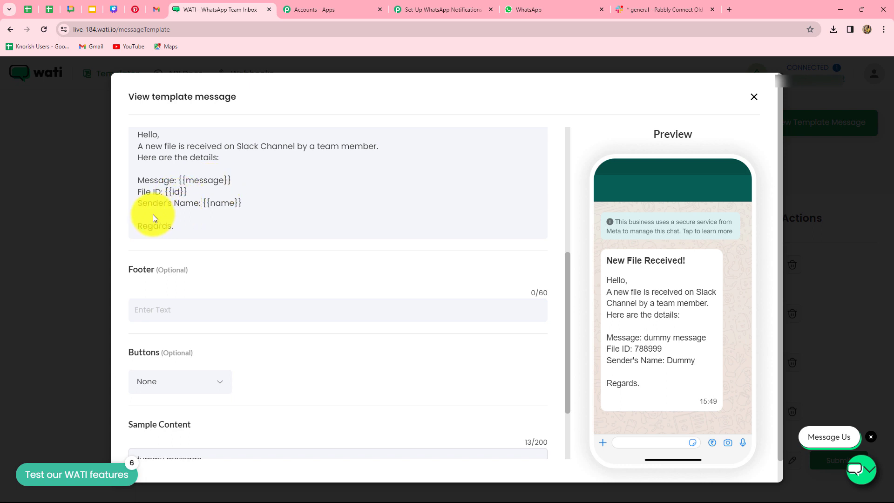
pyautogui.scroll(1, 261, 223)
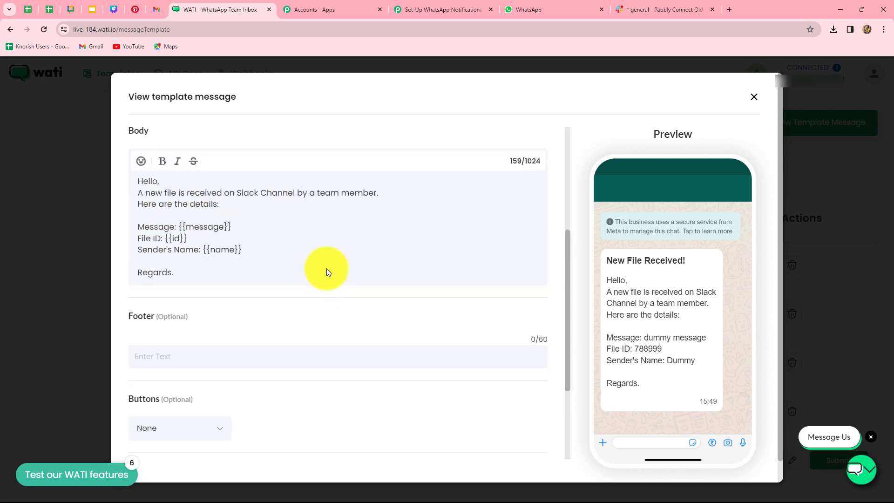
pyautogui.scroll(-3, 380, 246)
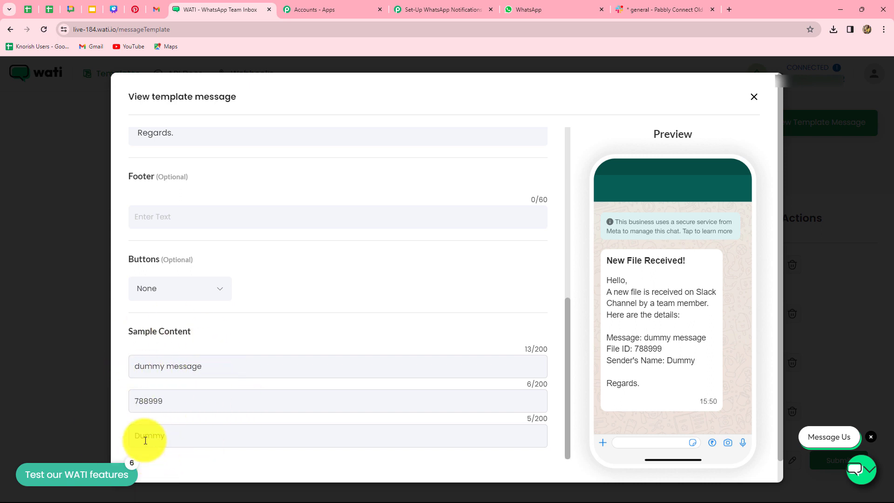
pyautogui.scroll(7, 356, 381)
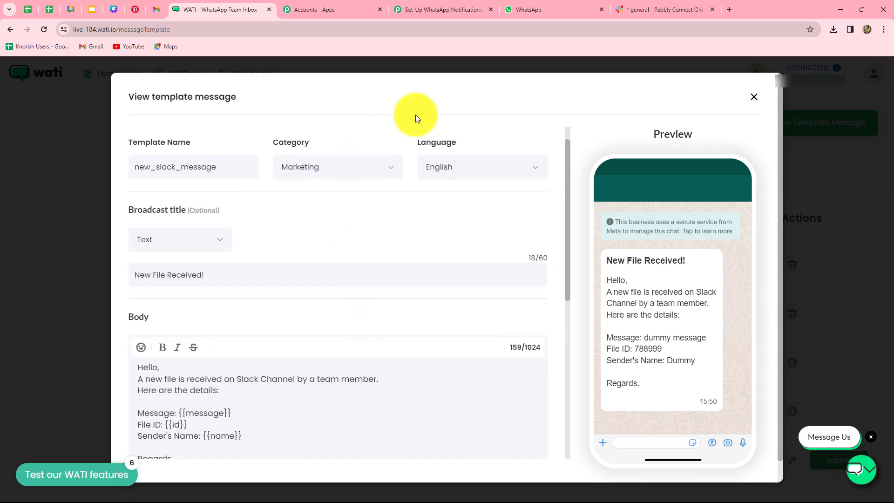
pyautogui.click(755, 100)
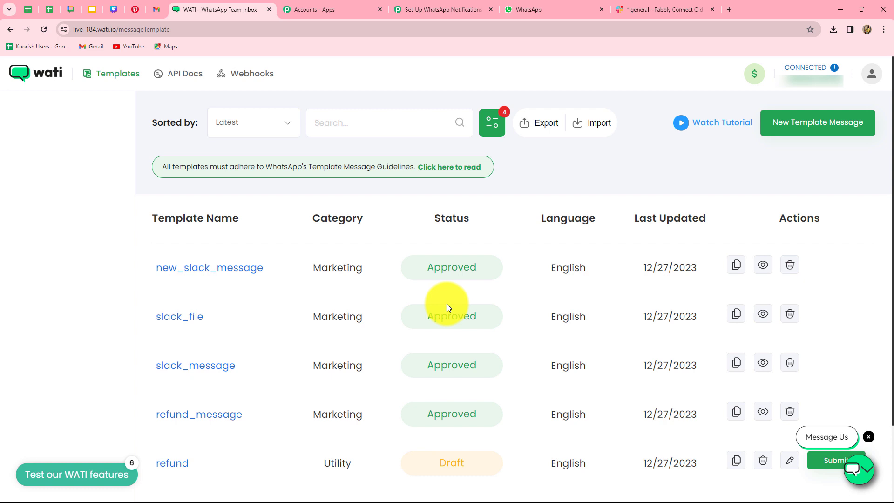
# Verify the WhatsApp step uses the new_slack_message template, then reopen WATI's template details.
pyautogui.click(421, 8)
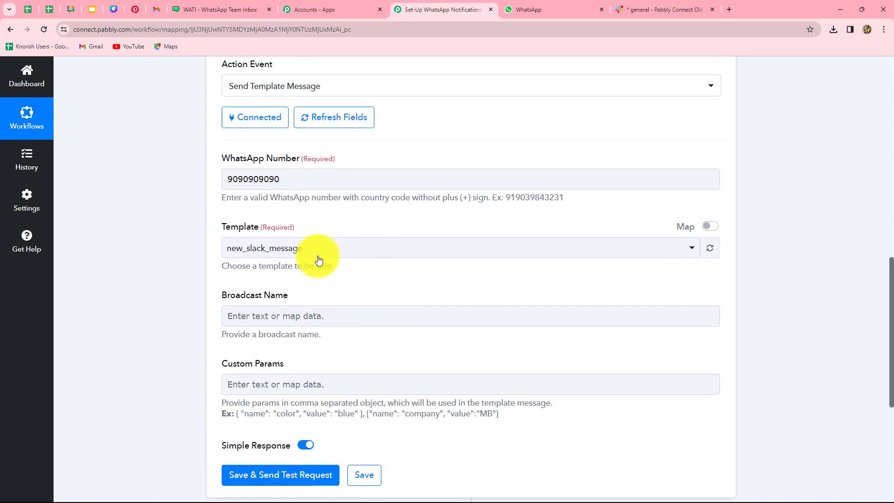
pyautogui.click(307, 248)
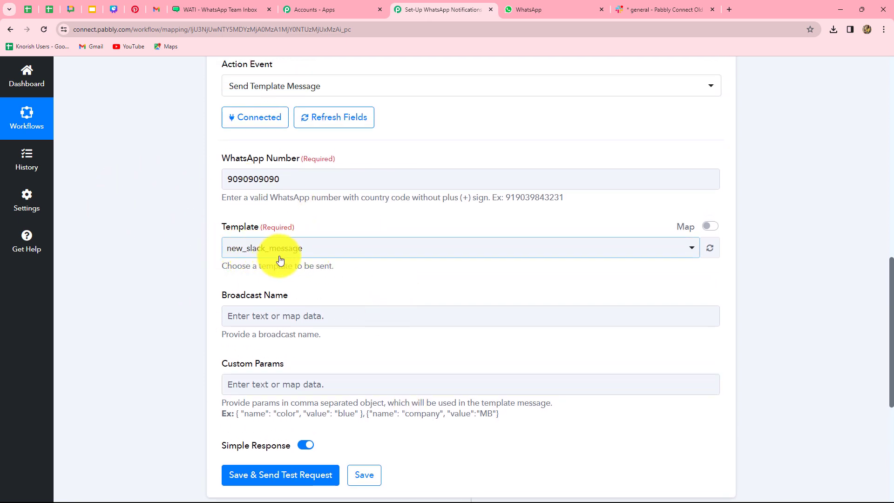
pyautogui.scroll(-1, 279, 273)
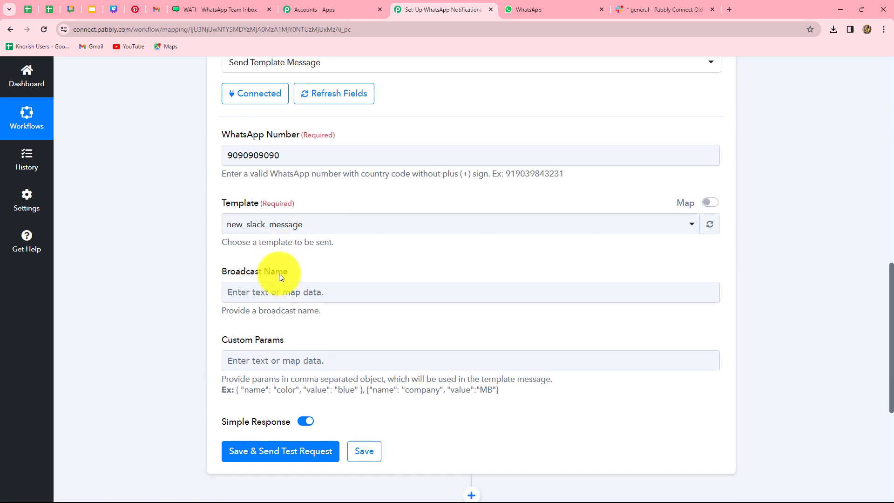
pyautogui.click(244, 265)
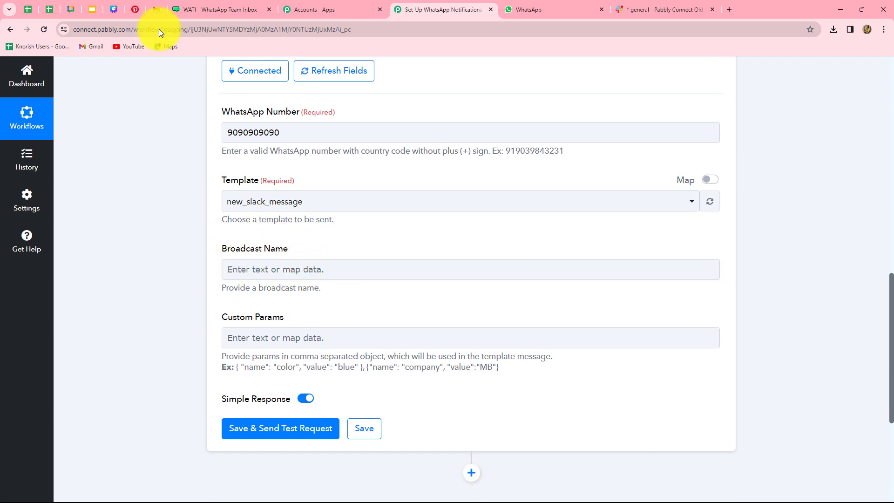
pyautogui.click(180, 9)
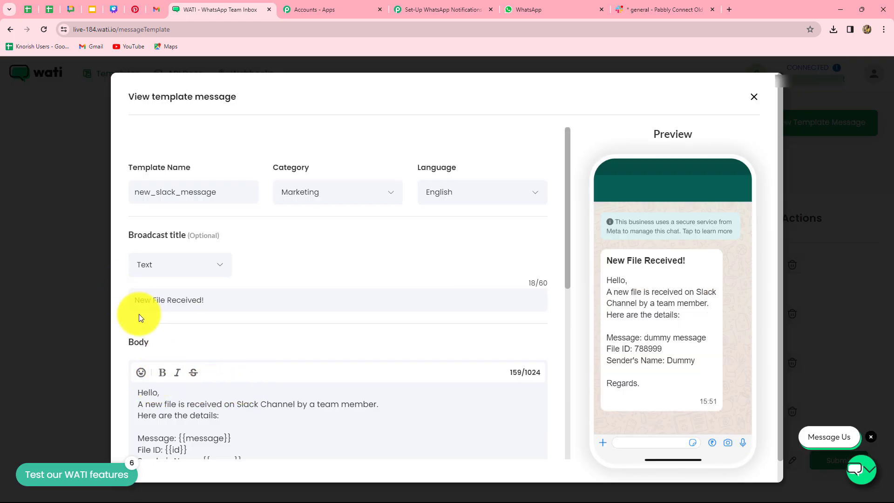
# Paste 'New File Received!' into the WATI step's Broadcast Name field.
pyautogui.click(429, 10)
pyautogui.click(243, 253)
pyautogui.write('New File Received!')
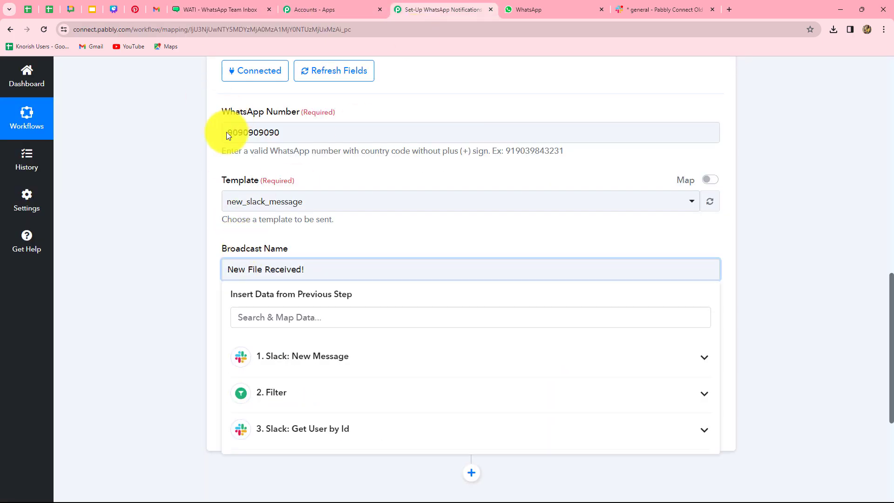
pyautogui.click(181, 293)
pyautogui.scroll(-2, 248, 305)
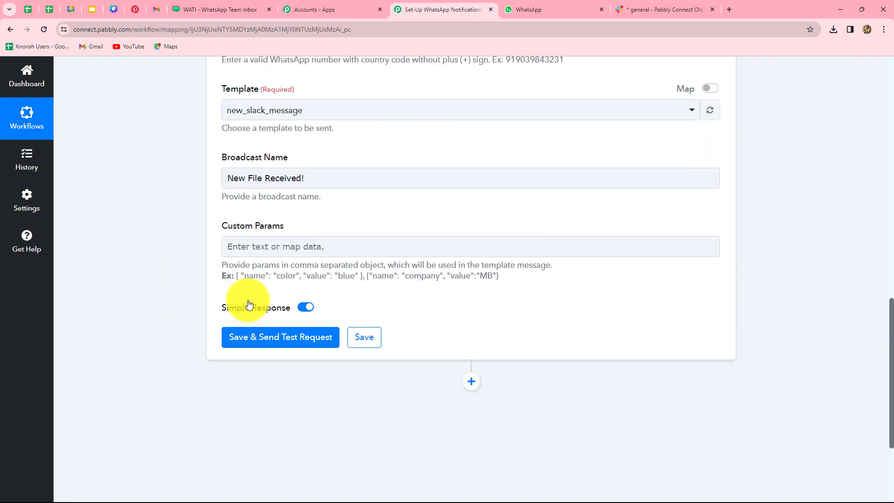
pyautogui.scroll(-1, 248, 305)
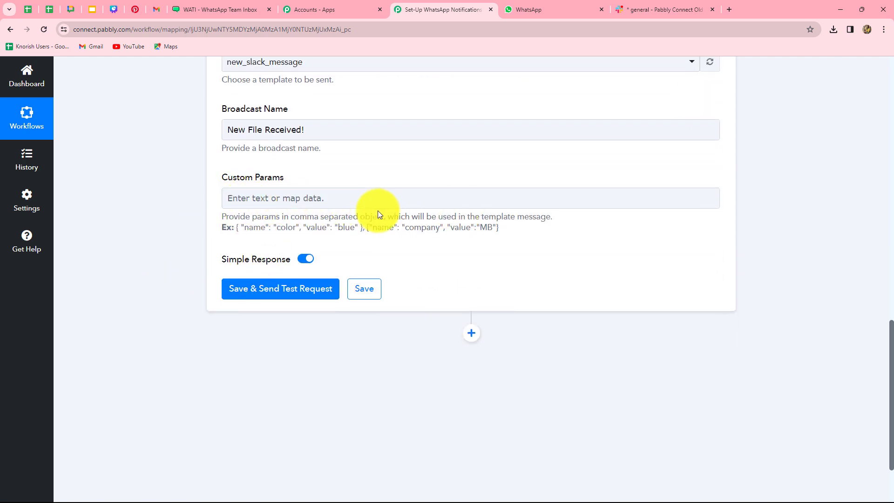
pyautogui.click(385, 199)
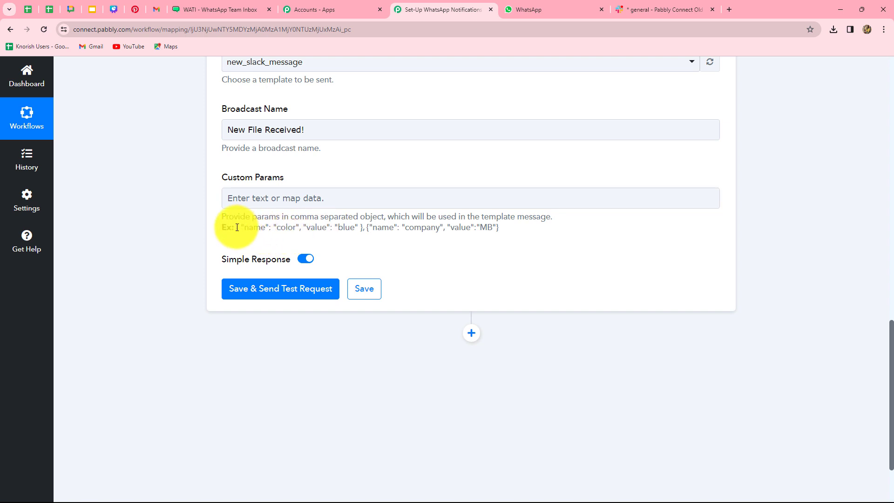
# Copy the example object { "name": "color", "value": "blue" } and paste it into Custom Params.
pyautogui.moveTo(237, 227); pyautogui.dragTo(360, 230)
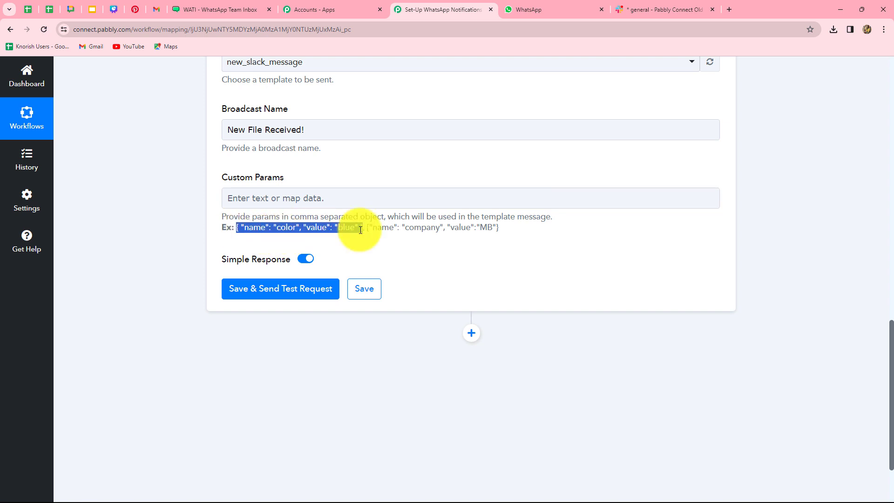
pyautogui.click(320, 197)
pyautogui.write('{ "name": "color", "value": "blue" }')
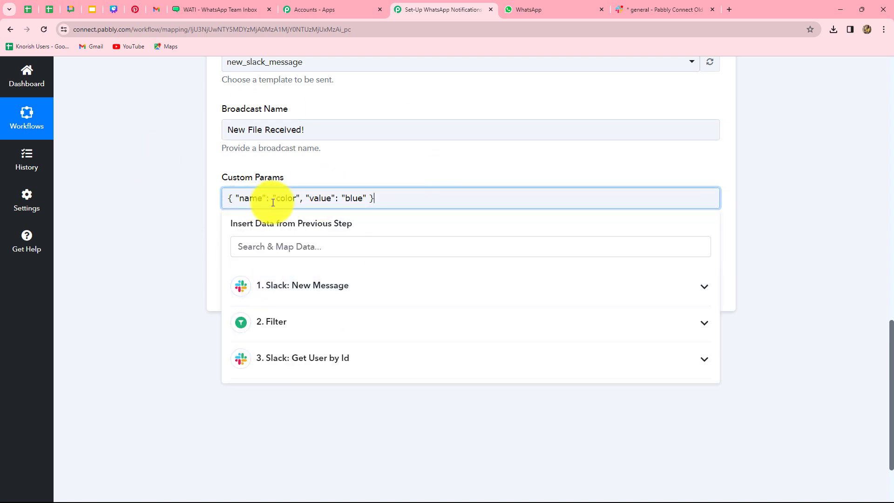
pyautogui.click(194, 216)
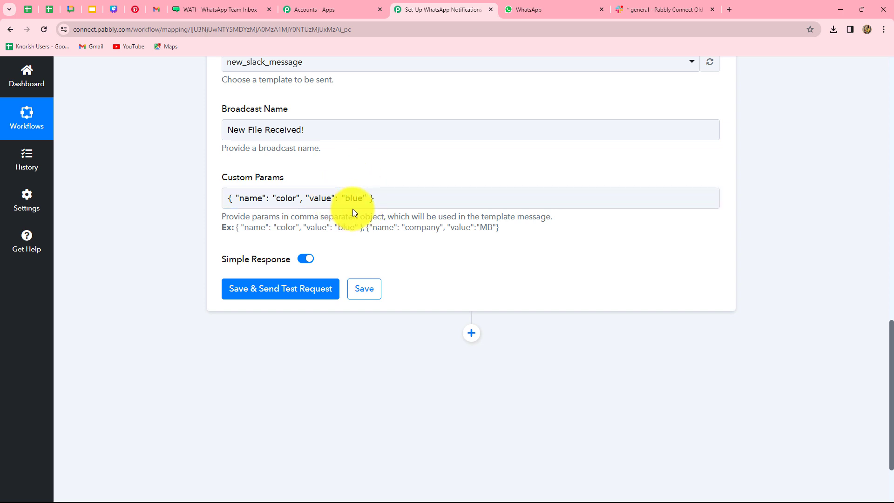
# Check WATI's variable names, then rename the first parameter to 'message' and clear its value.
pyautogui.click(216, 9)
pyautogui.scroll(-4, 231, 333)
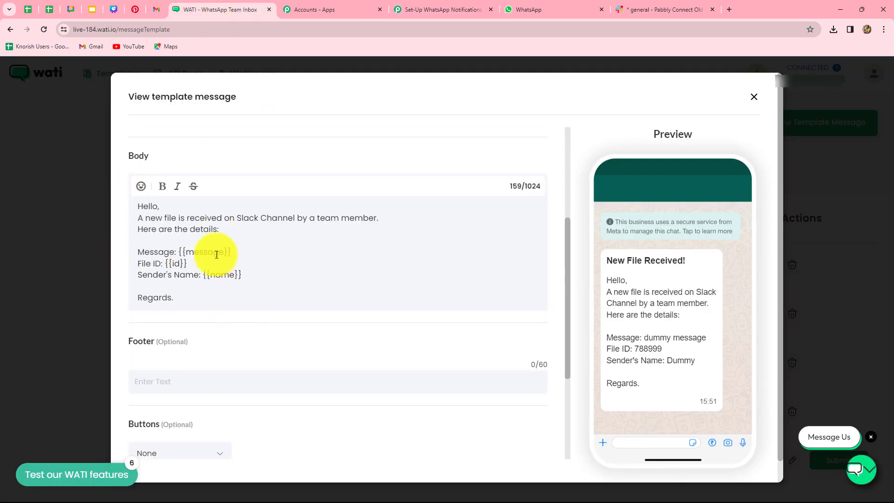
pyautogui.click(472, 9)
pyautogui.click(295, 198)
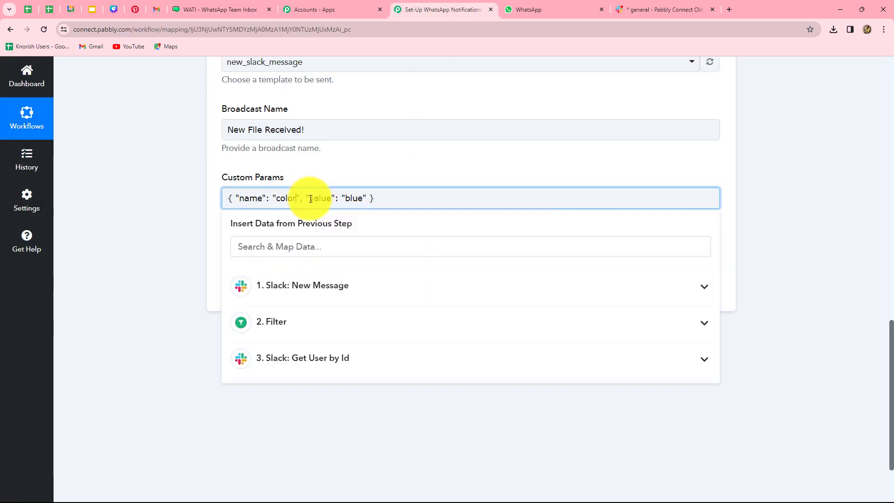
pyautogui.press('BackSpace')
pyautogui.press('BackSpace')
pyautogui.press('BackSpace')
pyautogui.press('BackSpace')
pyautogui.press('BackSpace')
pyautogui.write('message')
pyautogui.click(409, 197)
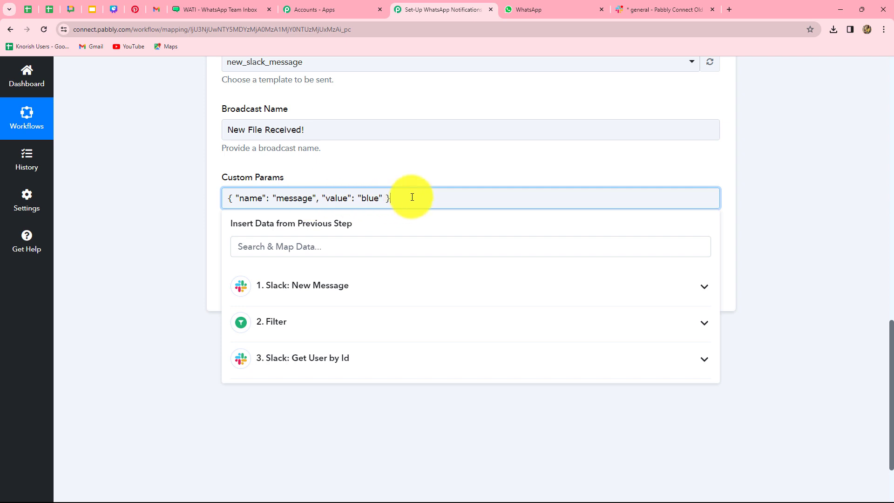
pyautogui.click(377, 198)
pyautogui.press('BackSpace')
pyautogui.press('BackSpace')
pyautogui.press('BackSpace')
pyautogui.press('BackSpace')
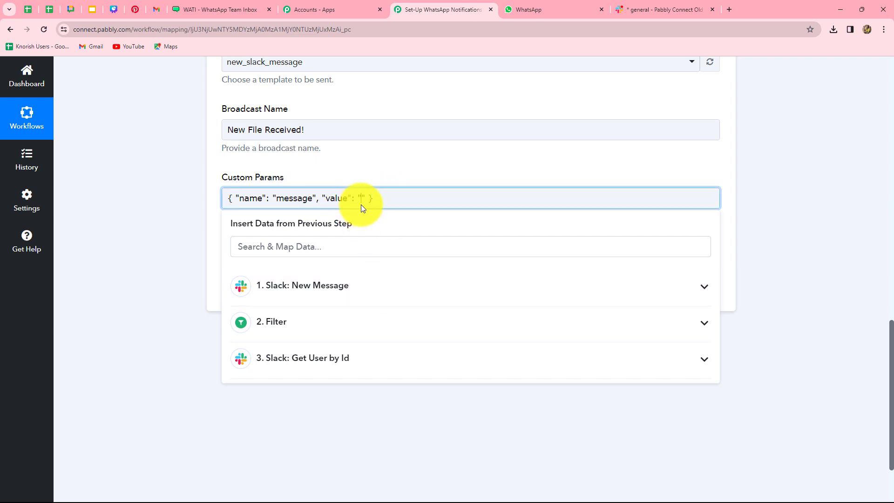
# Map the Slack message Text into the message value and paste a second color/blue entry.
pyautogui.click(358, 294)
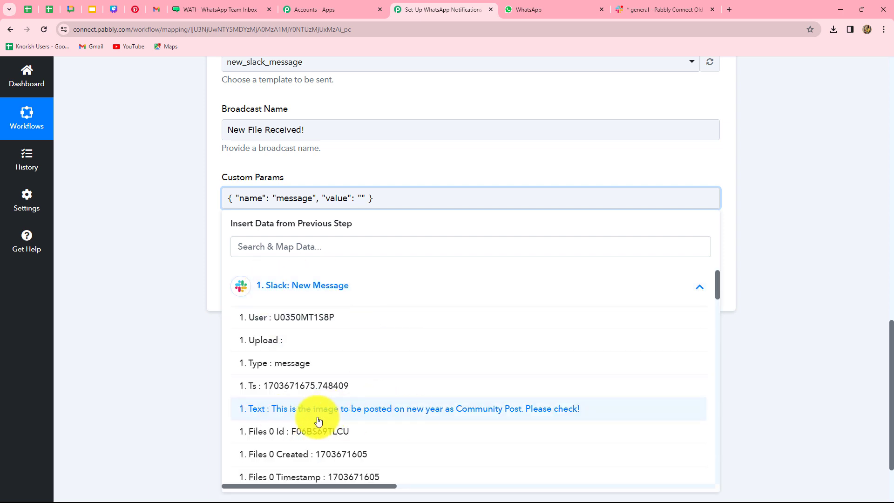
pyautogui.click(493, 412)
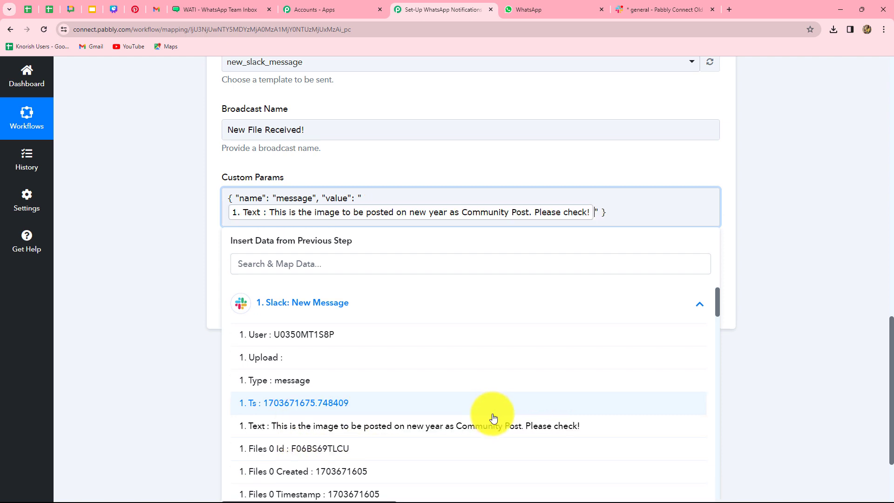
pyautogui.click(629, 217)
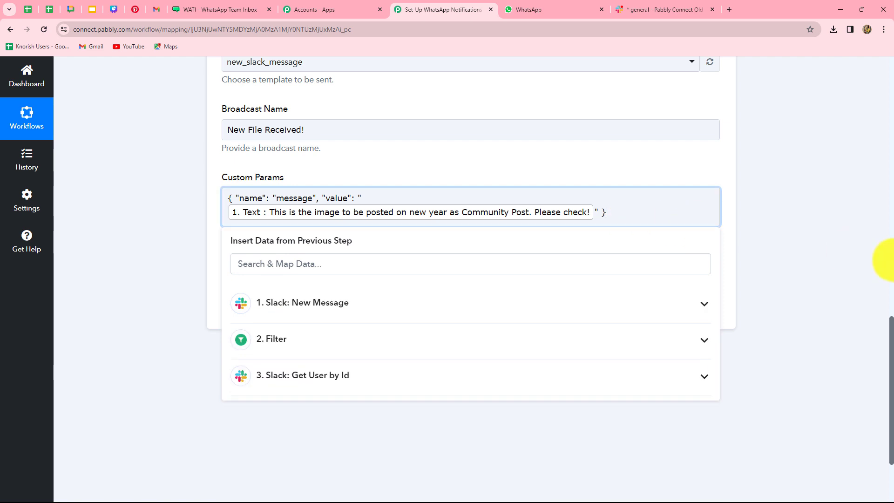
pyautogui.scroll(-2, 888, 260)
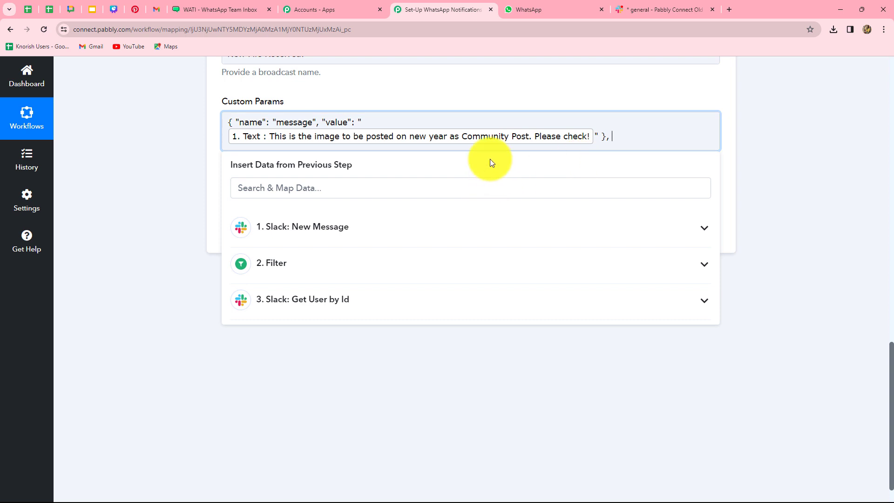
pyautogui.write('{ "name": "color", "value": "blue" }')
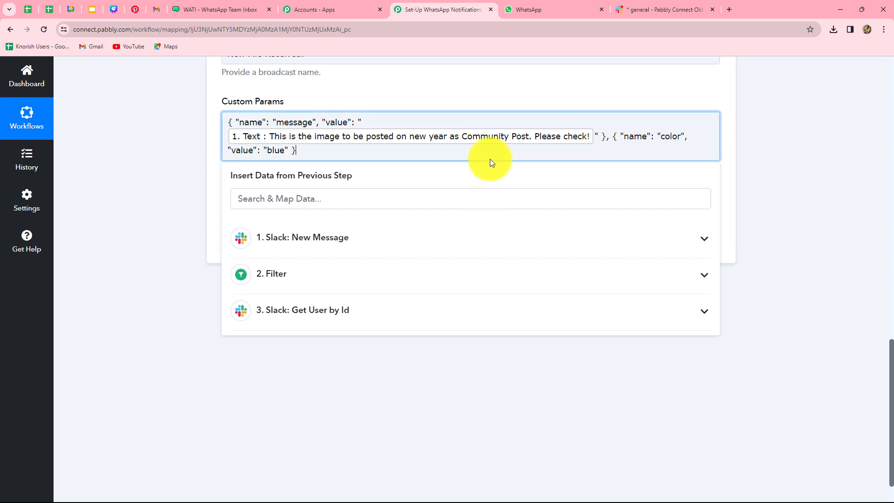
# Rename the second parameter from color to 'id' and clear its blue value.
pyautogui.click(210, 8)
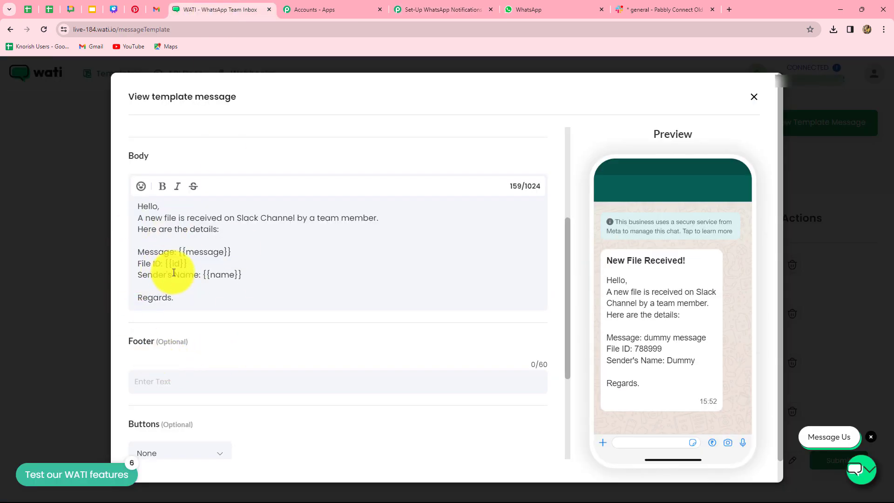
pyautogui.click(419, 11)
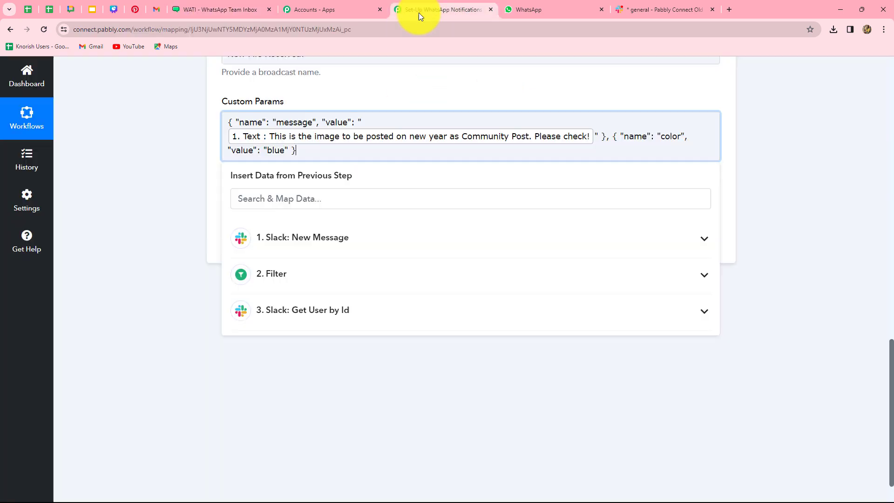
pyautogui.doubleClick(681, 137)
pyautogui.press('BackSpace')
pyautogui.write('id')
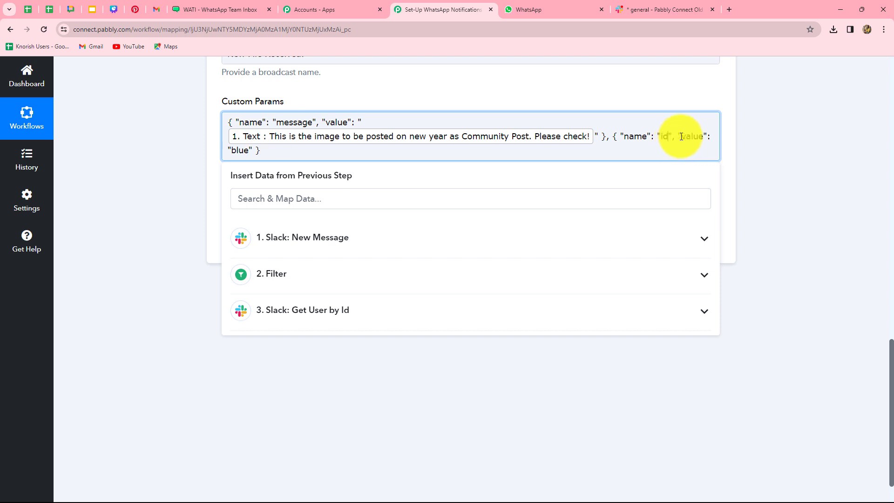
pyautogui.click(247, 149)
pyautogui.press('BackSpace')
pyautogui.press('BackSpace')
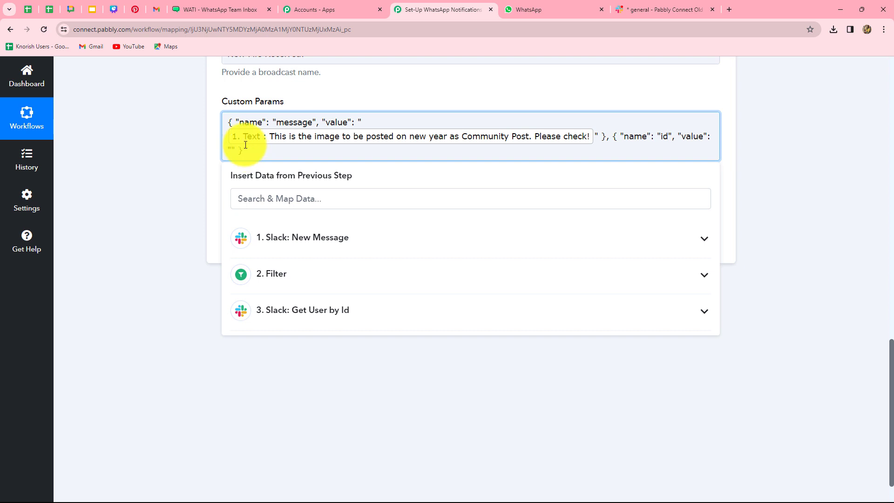
# Map Slack's Files 0 Id into the id value and paste a third name/value entry.
pyautogui.click(308, 243)
pyautogui.click(310, 246)
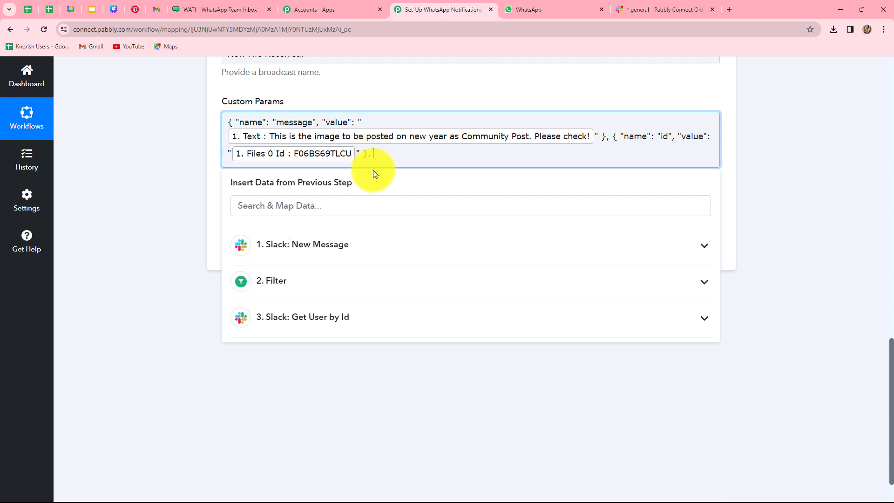
pyautogui.write('{ "name": "color", "value": "blue" }')
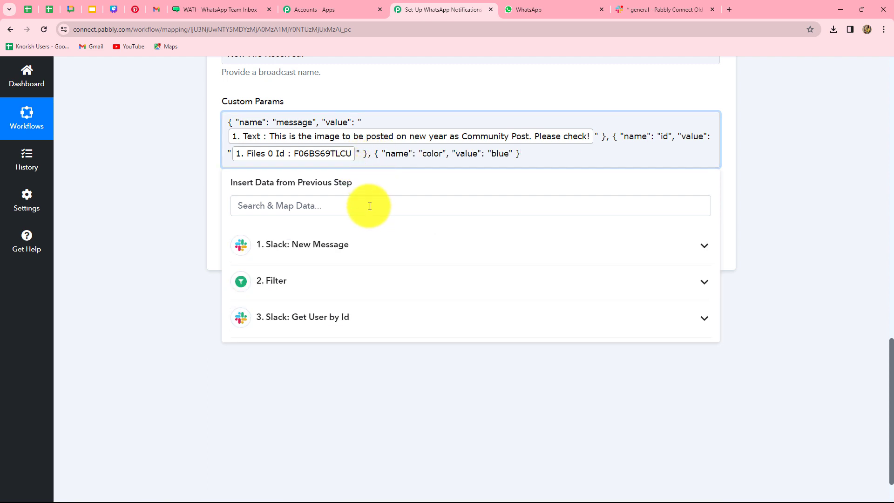
pyautogui.click(243, 9)
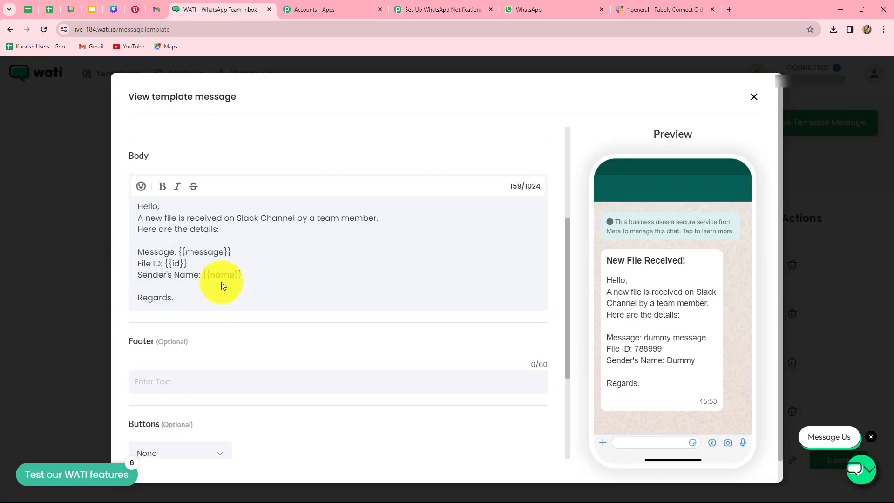
# Rename the last entry to 'name' and map Get User by Id's Profile Real Name into it.
pyautogui.click(409, 9)
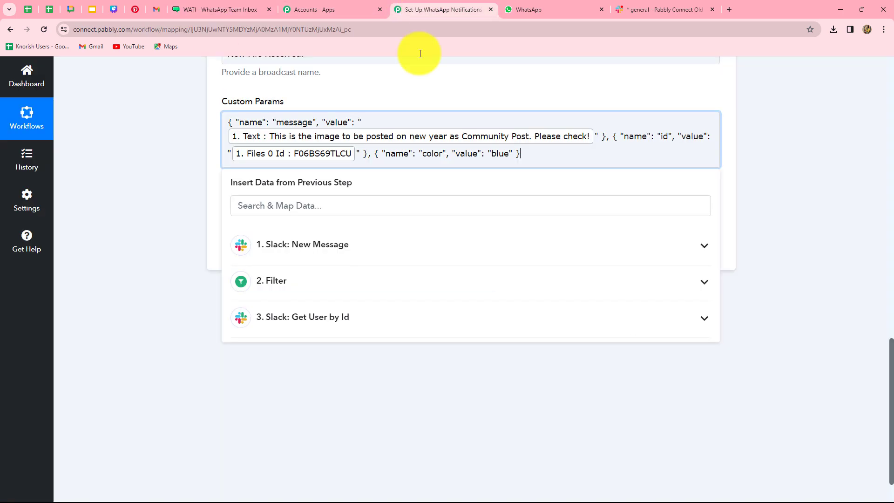
pyautogui.doubleClick(433, 154)
pyautogui.write('name')
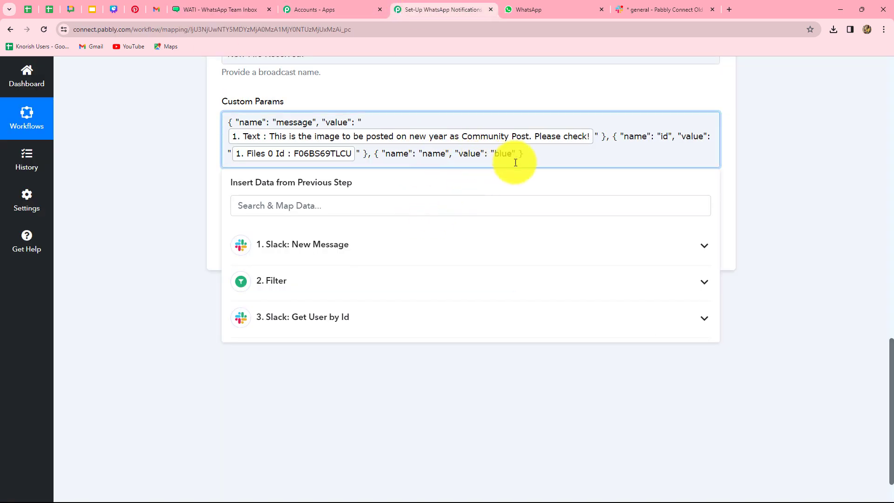
pyautogui.click(511, 154)
pyautogui.press('BackSpace')
pyautogui.press('BackSpace')
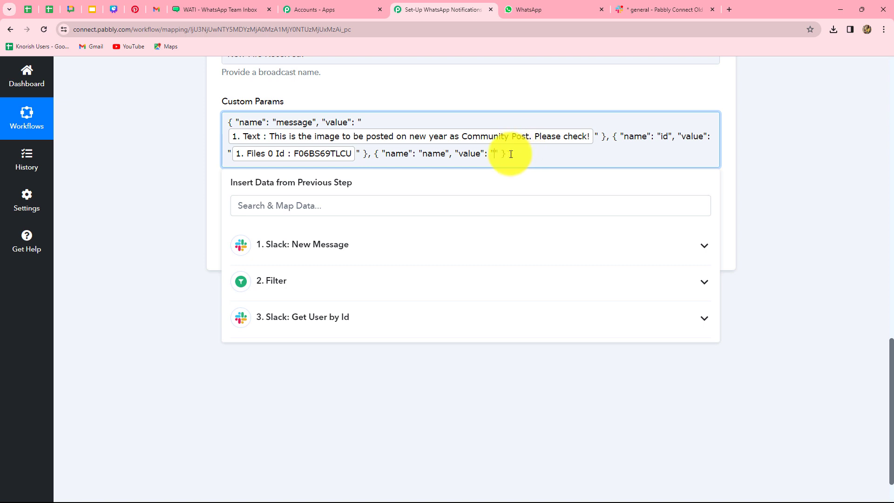
pyautogui.click(335, 321)
pyautogui.scroll(-6, 374, 387)
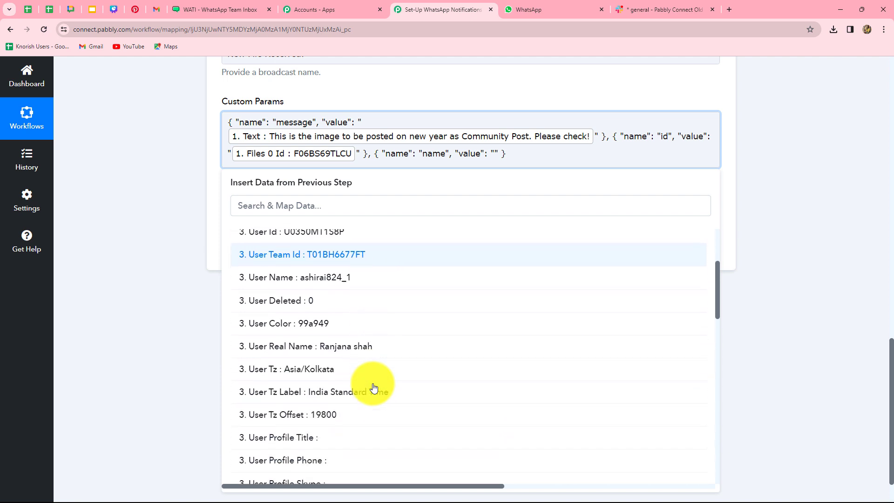
pyautogui.scroll(-1, 374, 387)
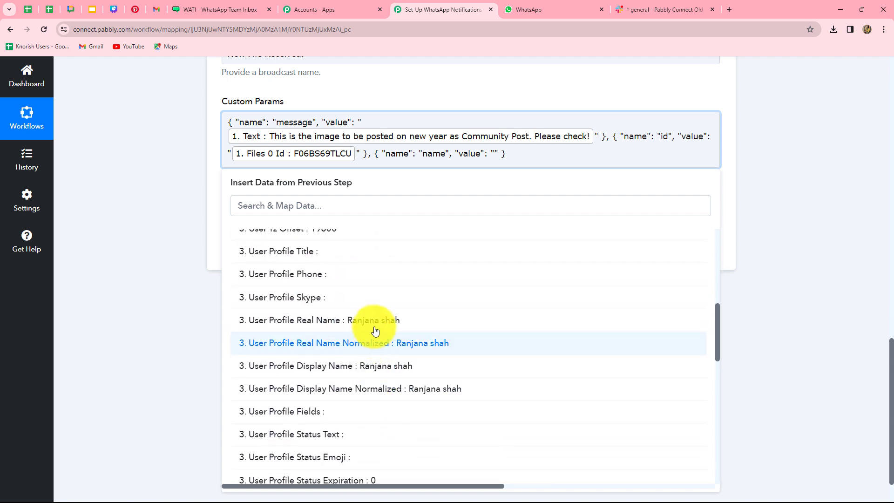
pyautogui.click(377, 322)
pyautogui.click(821, 258)
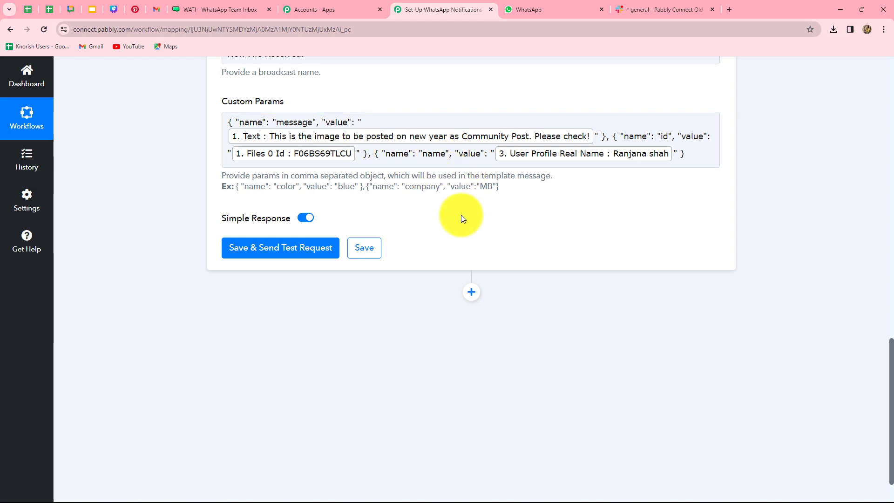
# Save and send a test request, reviewing the returned contact ID and phone number.
pyautogui.scroll(8, 463, 235)
pyautogui.scroll(-9, 464, 238)
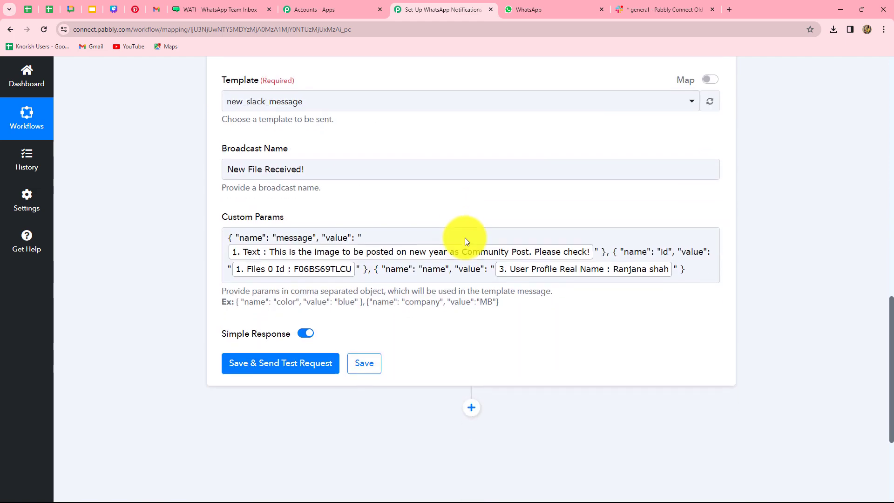
pyautogui.click(301, 198)
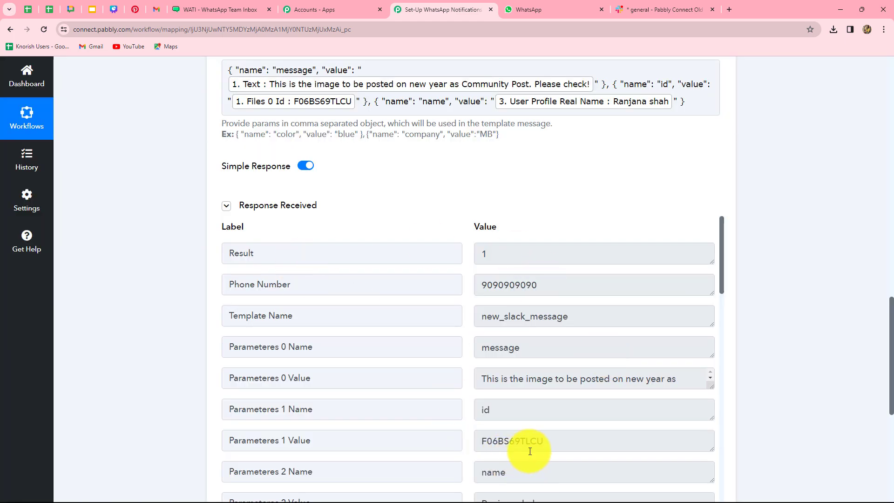
pyautogui.scroll(-4, 529, 448)
pyautogui.moveTo(480, 353); pyautogui.dragTo(659, 349)
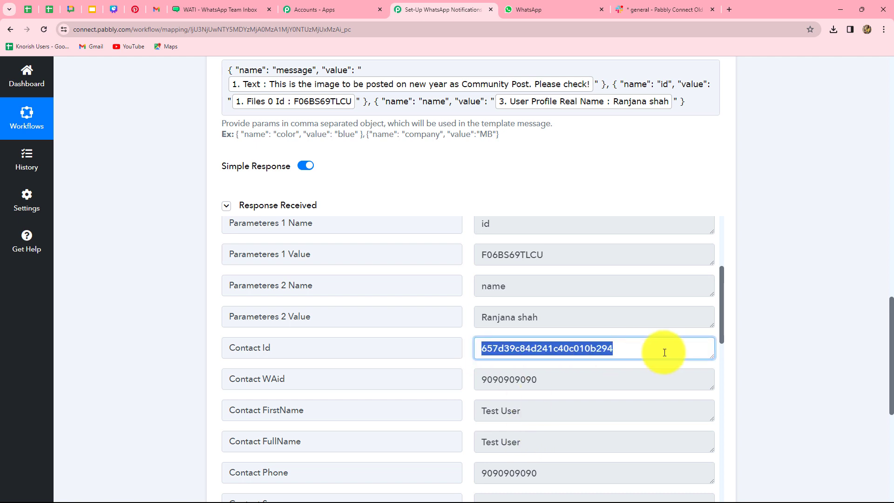
pyautogui.scroll(4, 558, 382)
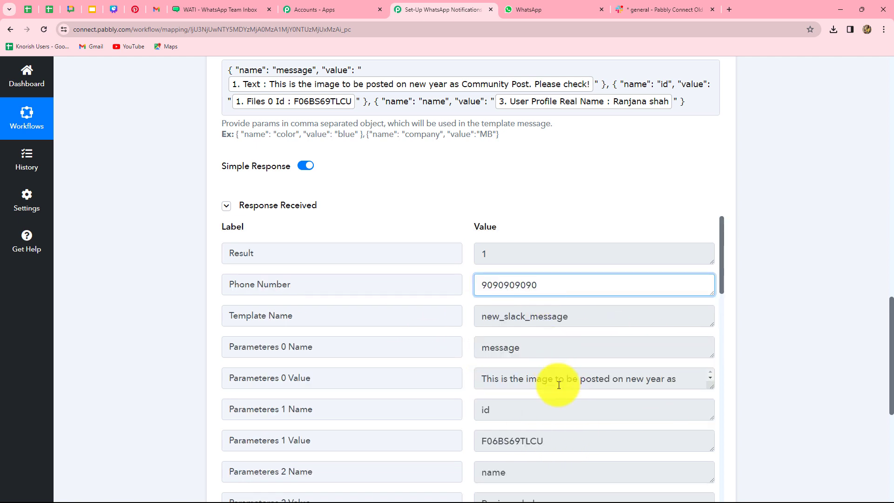
pyautogui.doubleClick(537, 284)
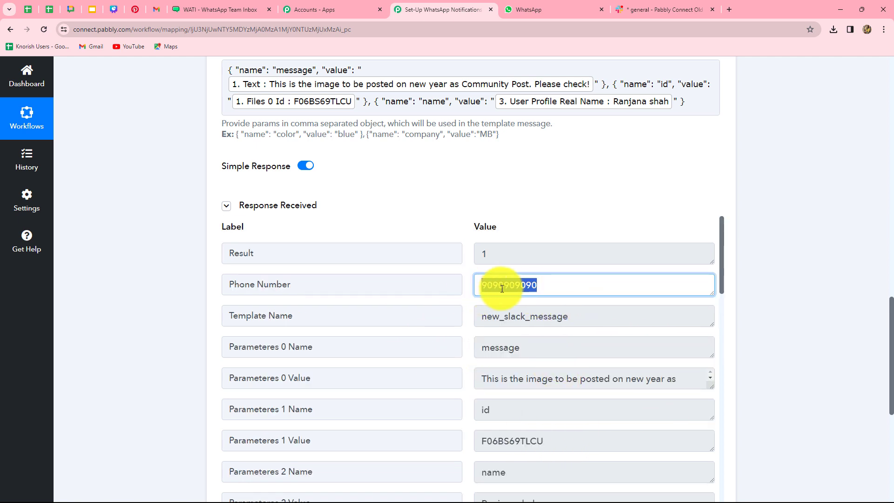
pyautogui.click(574, 295)
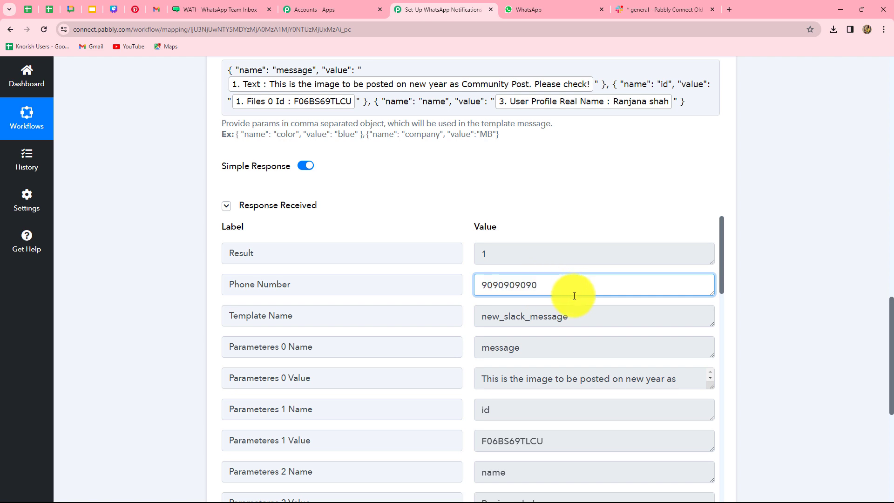
pyautogui.hotkey('ctrl', 'Tab')
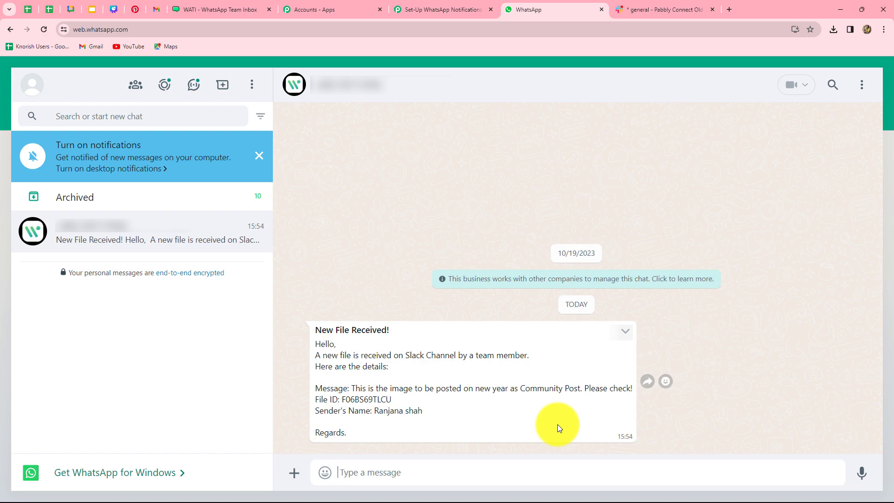
# Return to Pabbly and scroll up to the four-step Slack-to-WATI workflow.
pyautogui.click(445, 10)
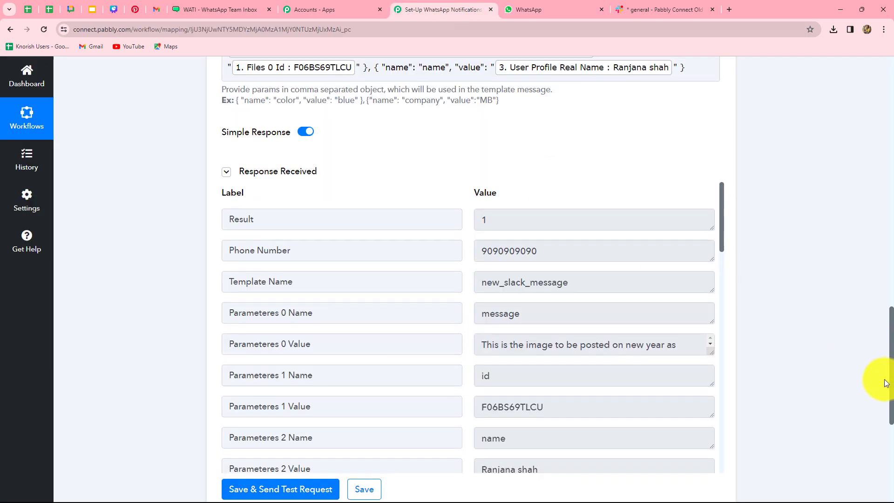
pyautogui.scroll(20, 886, 383)
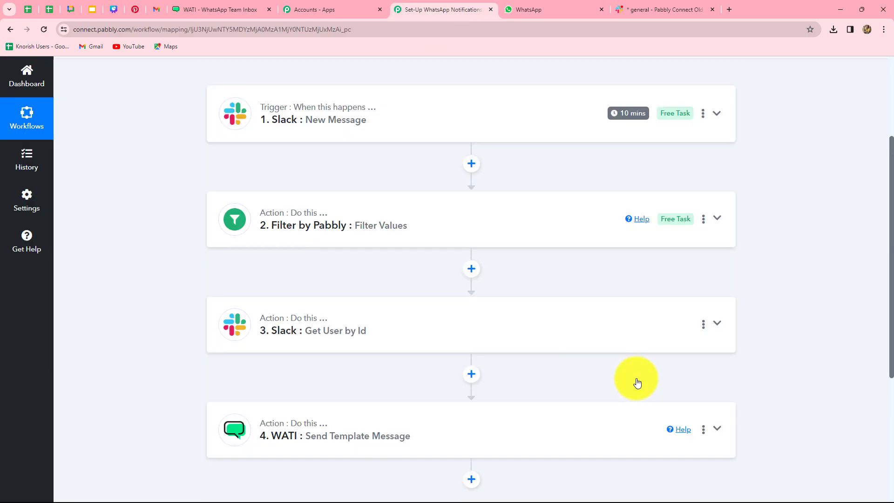
pyautogui.scroll(1, 637, 383)
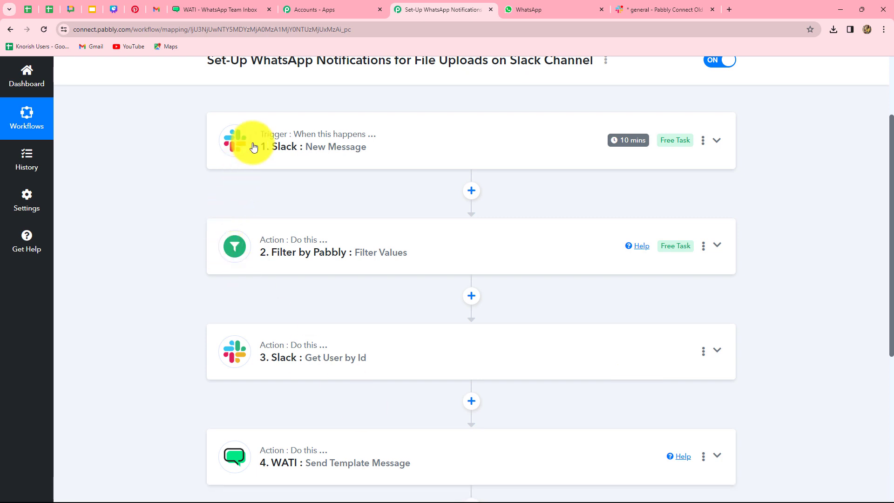